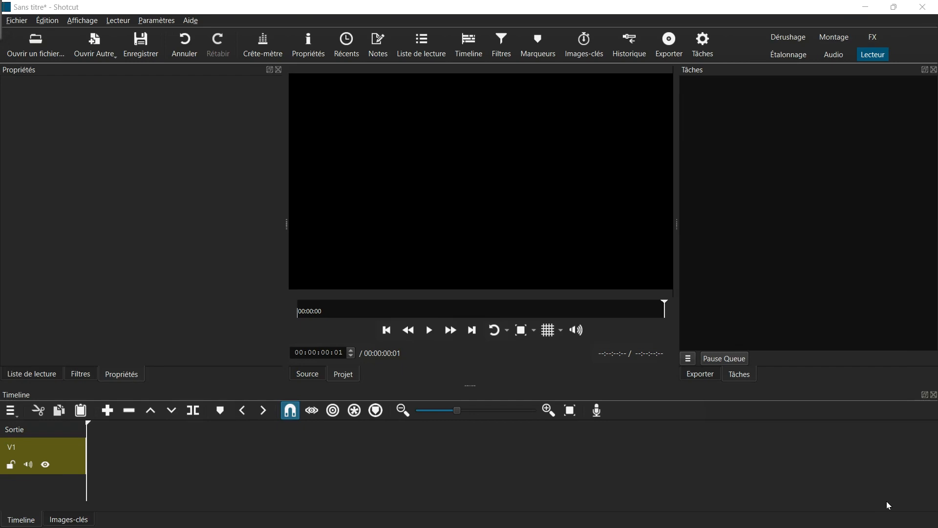
Step: Open the image P1310647.JPG and append it to track V1 of the timeline
left_click(48, 43)
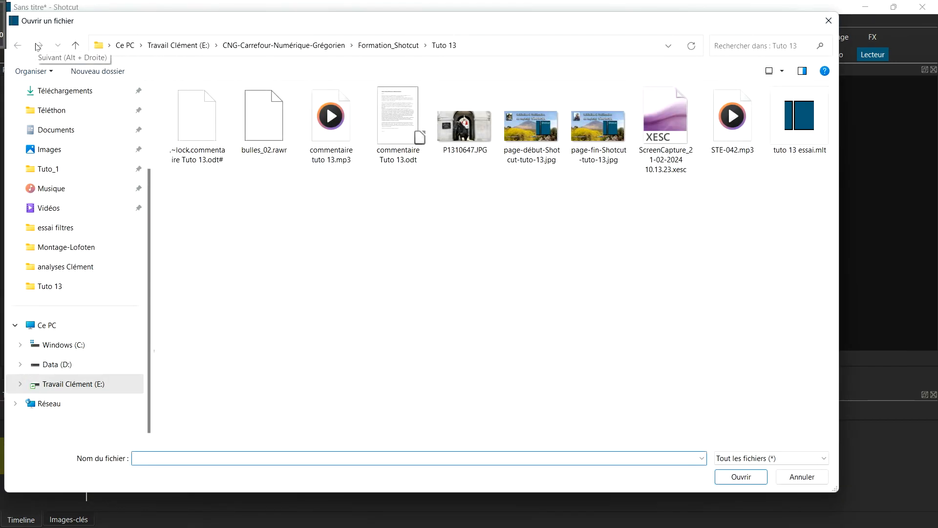
left_click(463, 131)
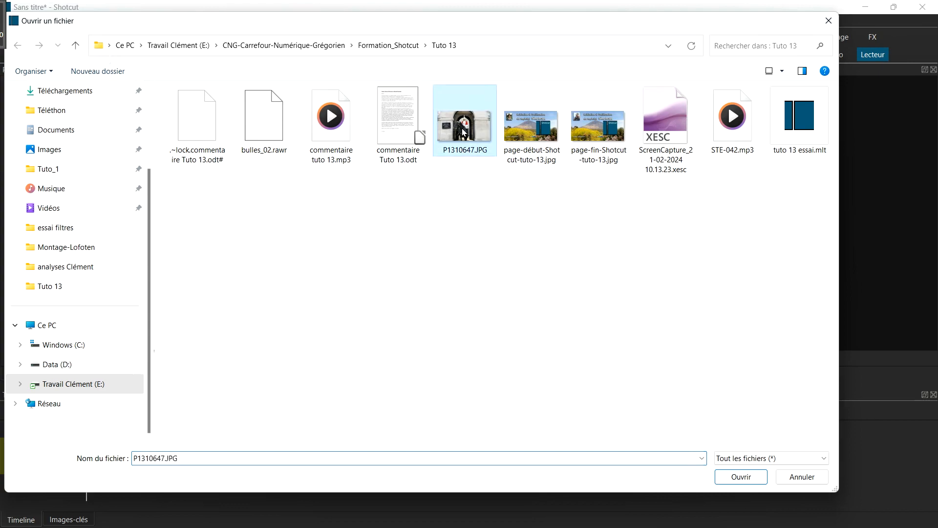
left_click(736, 476)
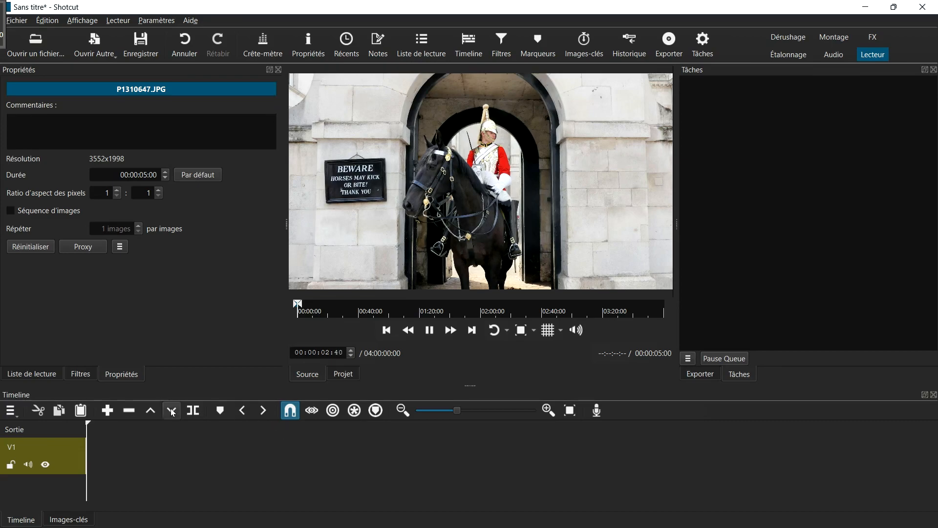
left_click(108, 410)
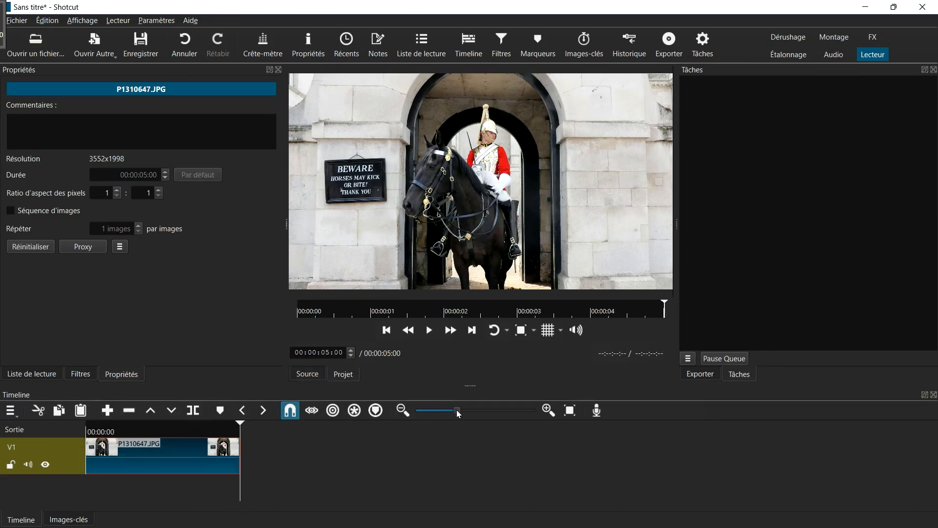
left_click_drag(457, 410, 466, 411)
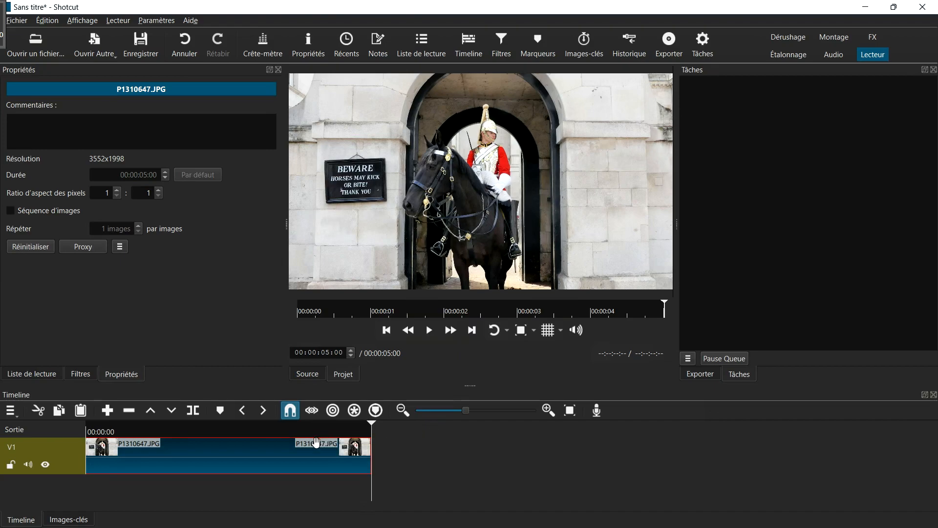
Step: Add the Esquisser video filter to the P1310647.JPG clip
left_click(81, 374)
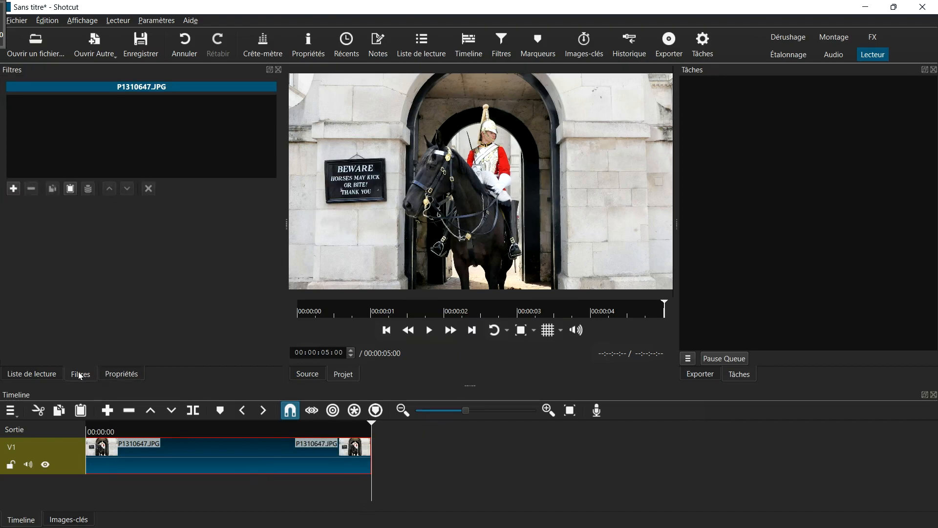
left_click(12, 188)
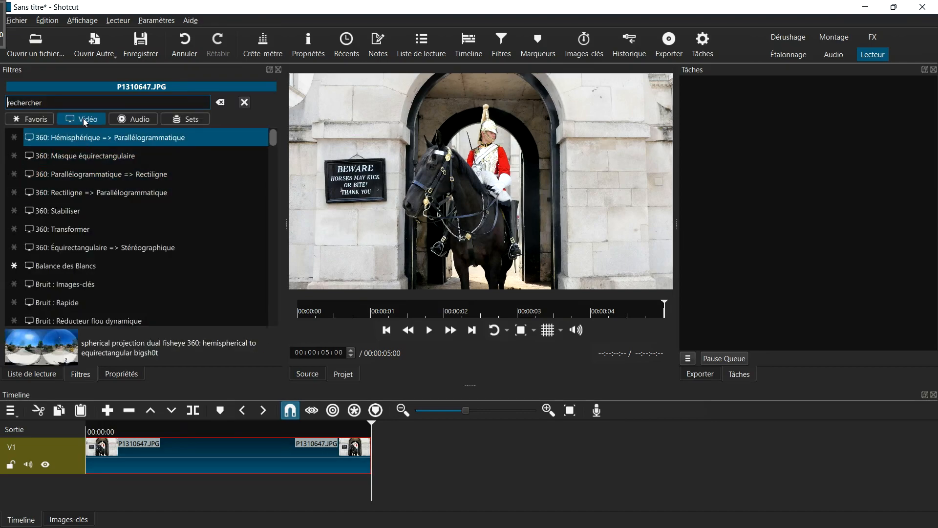
scroll(90, 152, "down", 2)
scroll(94, 161, "down", 6)
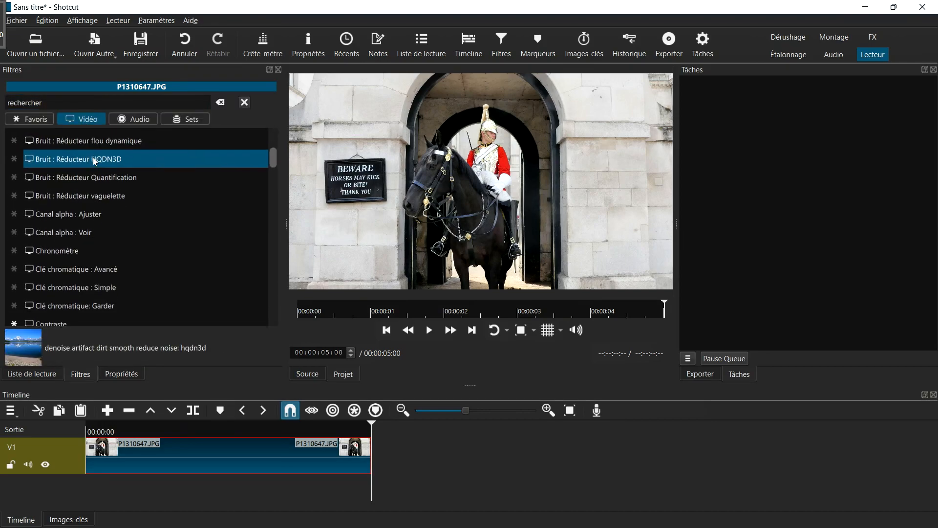
scroll(94, 161, "down", 1)
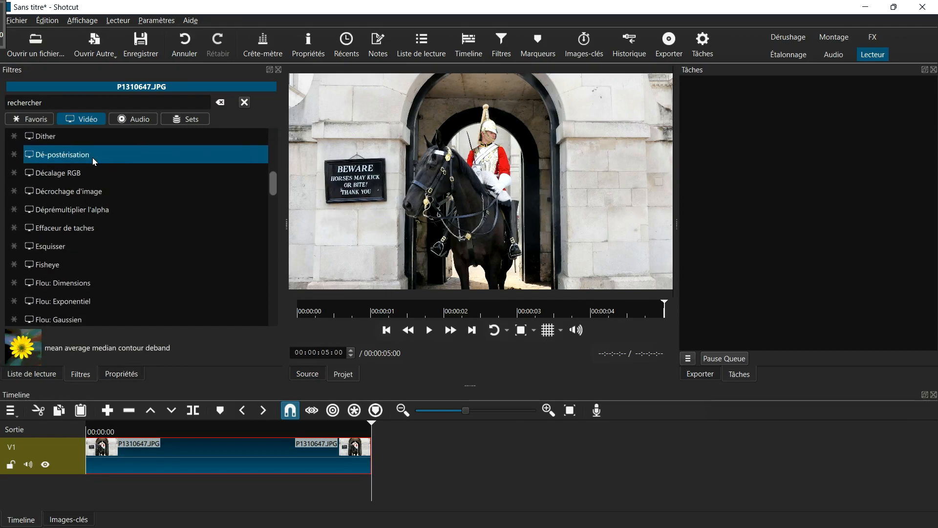
left_click(62, 243)
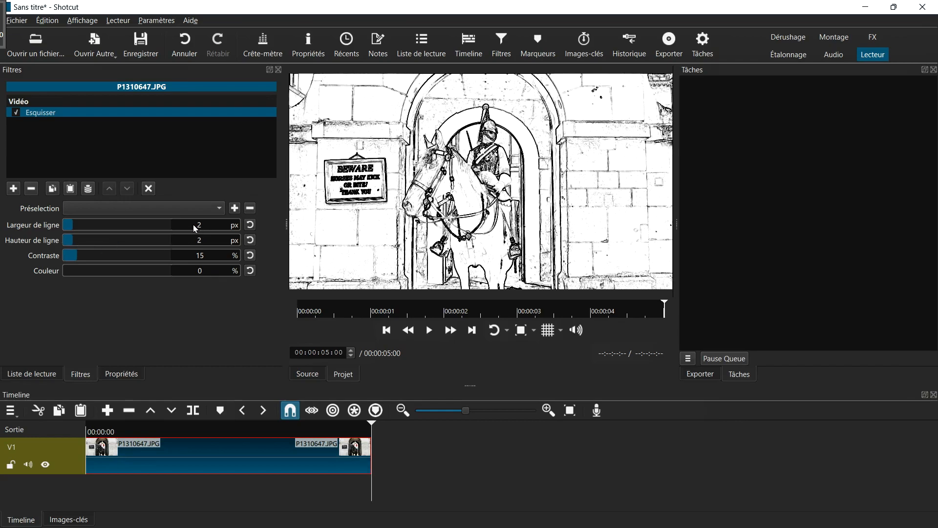
Step: Set the Esquisser filter to line width 1 px, line height 1 px, contrast 20 % and colour 30 %
left_click_drag(196, 228, 203, 230)
type("1")
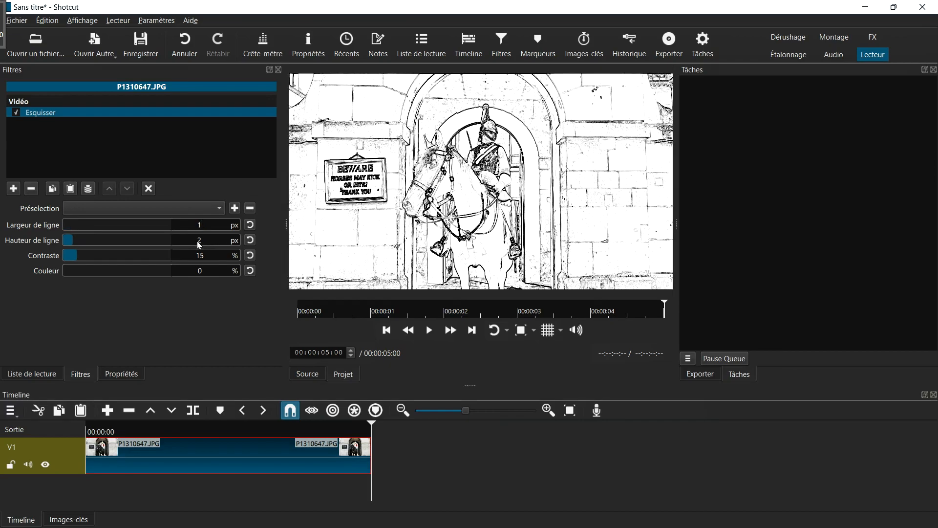
left_click_drag(200, 245, 211, 261)
type("1")
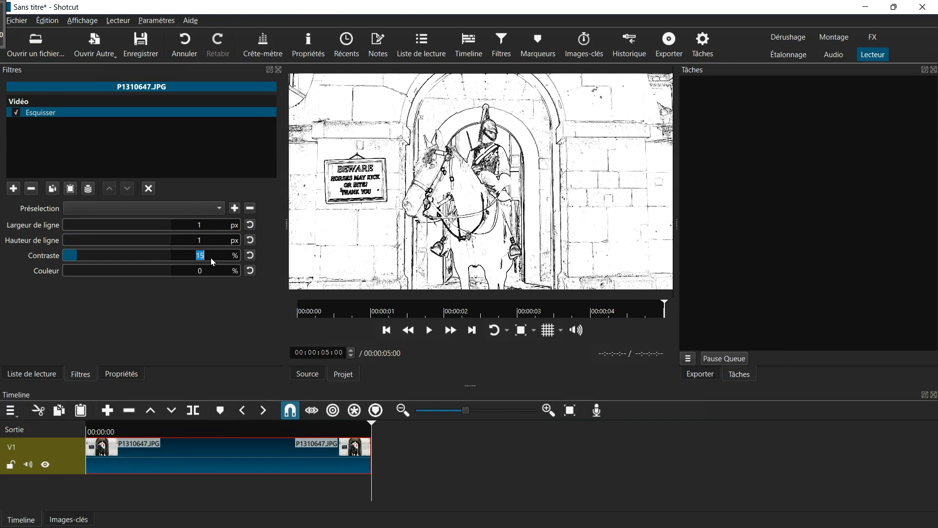
type("20")
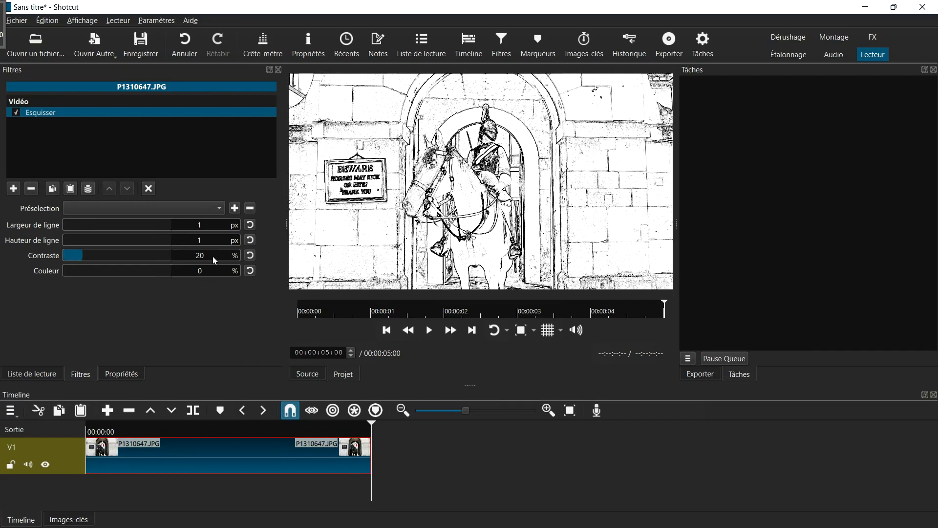
left_click(84, 269)
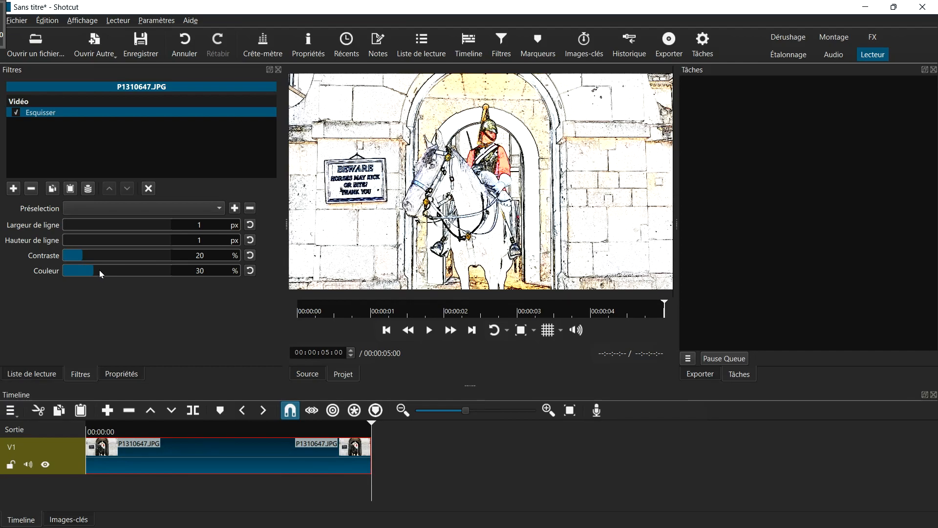
Step: Add a second video track above V1
left_click(11, 410)
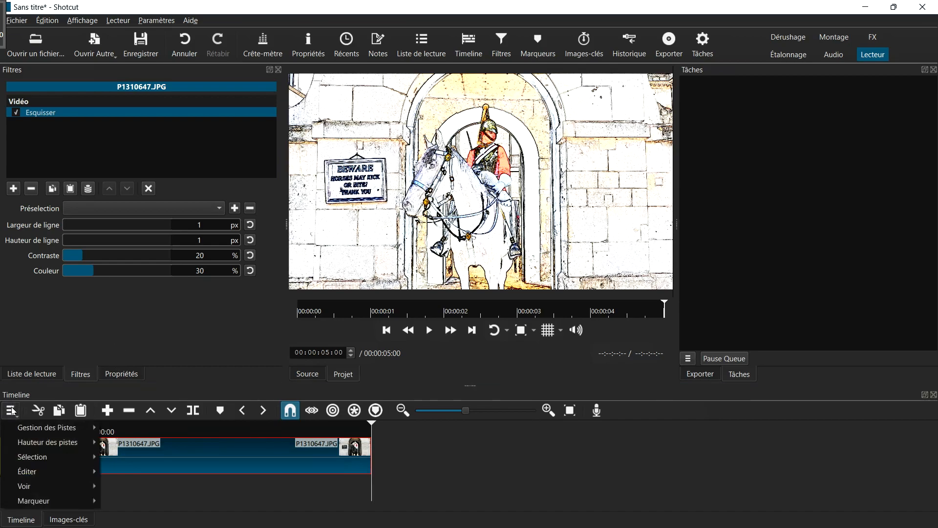
mouse_move(21, 424)
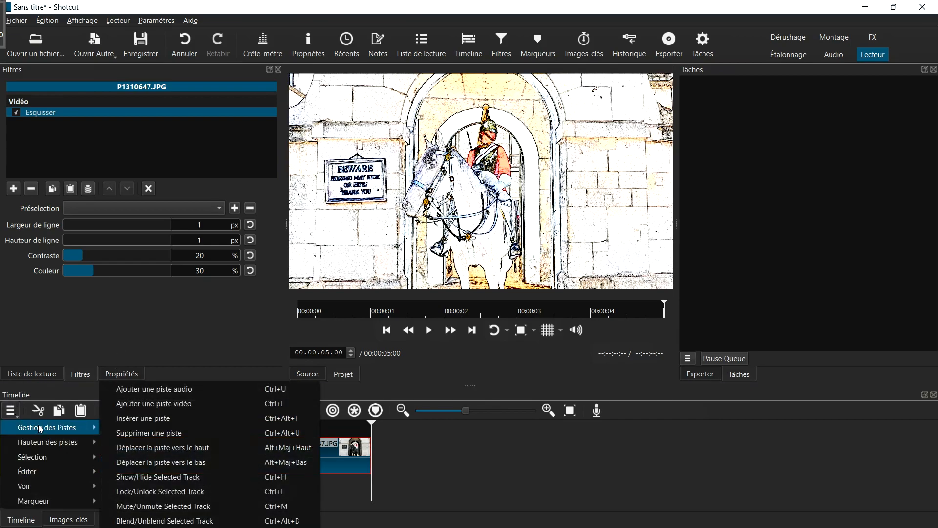
left_click(154, 405)
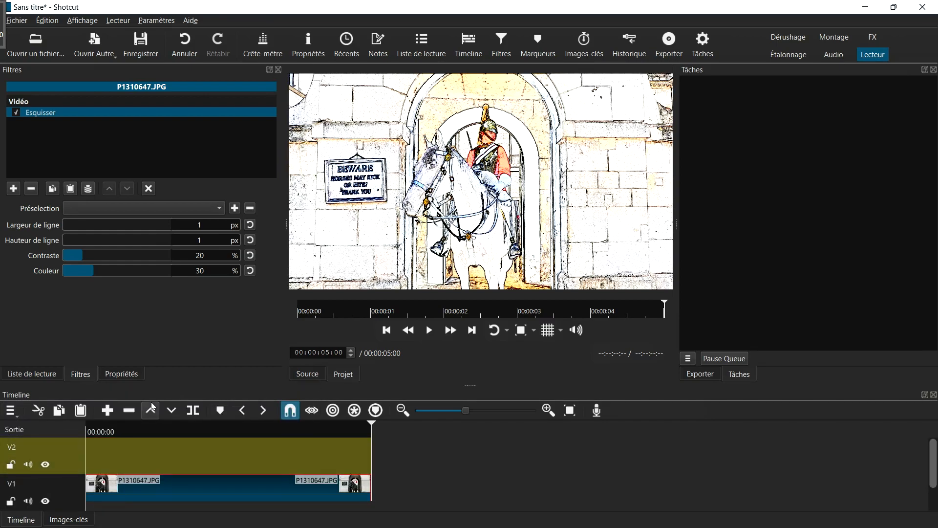
Step: Create a 5-second transparent Glaxnimate animation, add it to the timeline and save it as Bulle in the Tuto 13 folder
left_click(98, 48)
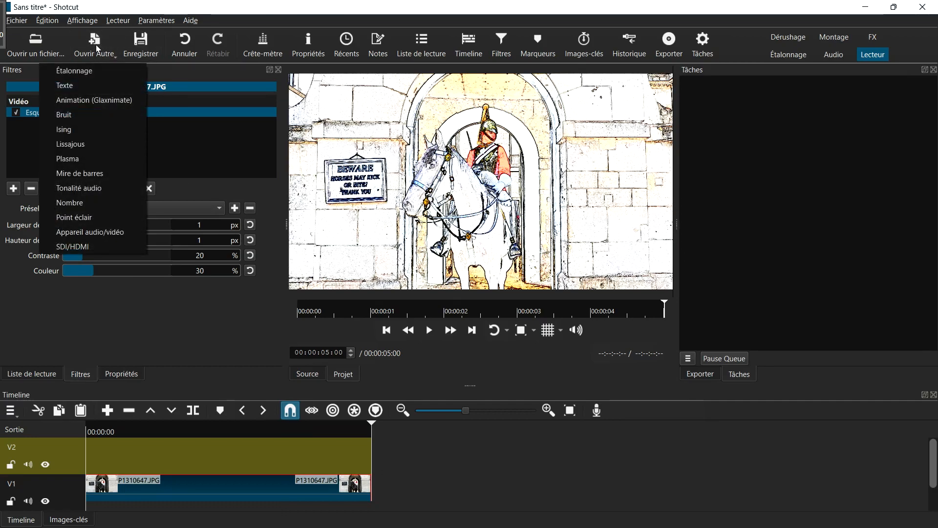
left_click(93, 102)
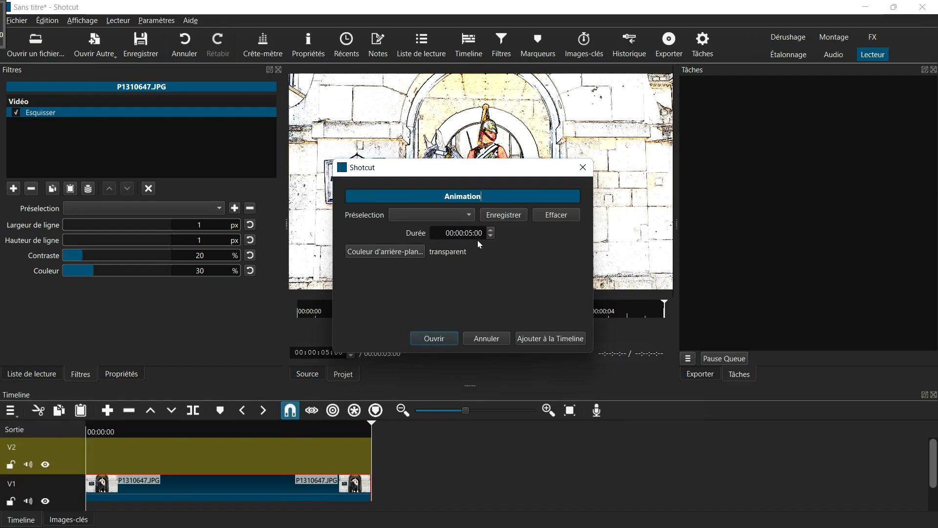
left_click(554, 338)
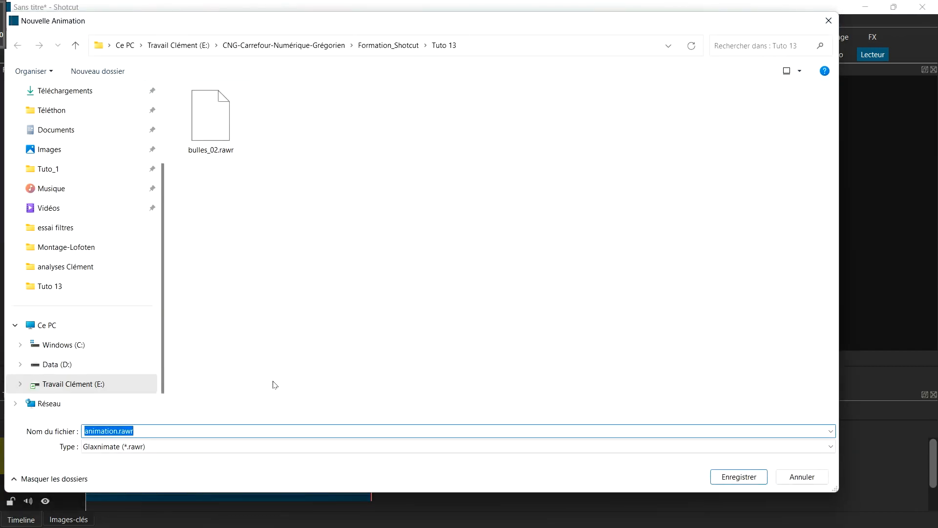
type("B")
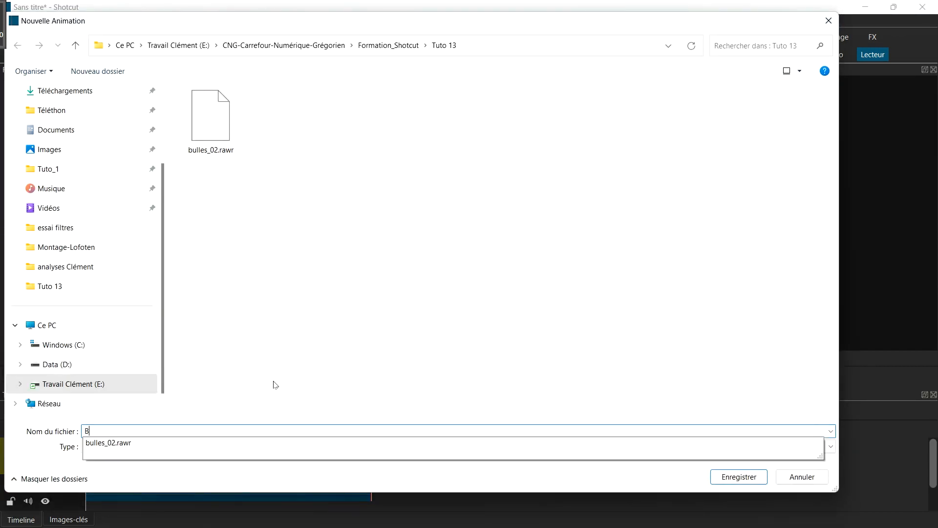
type("ulle")
left_click(739, 476)
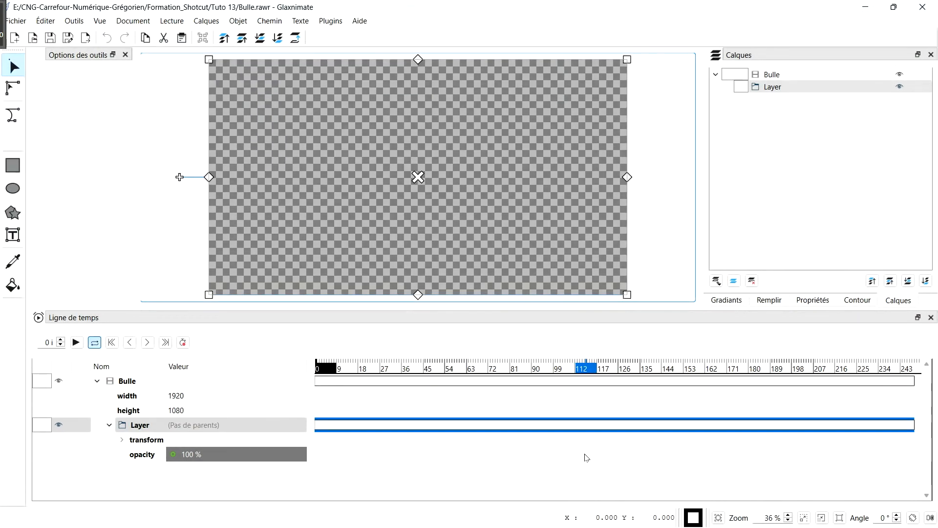
Step: Switch to Shotcut, move the Bulle.rawr clip to the start of track V2 above the photo, and reopen it for editing in Glaxnimate
left_click(865, 7)
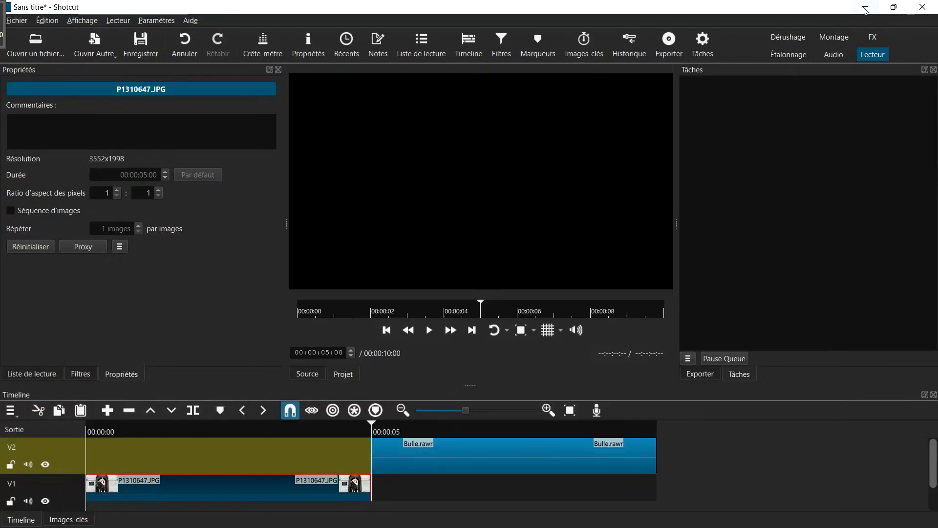
left_click_drag(501, 449, 226, 446)
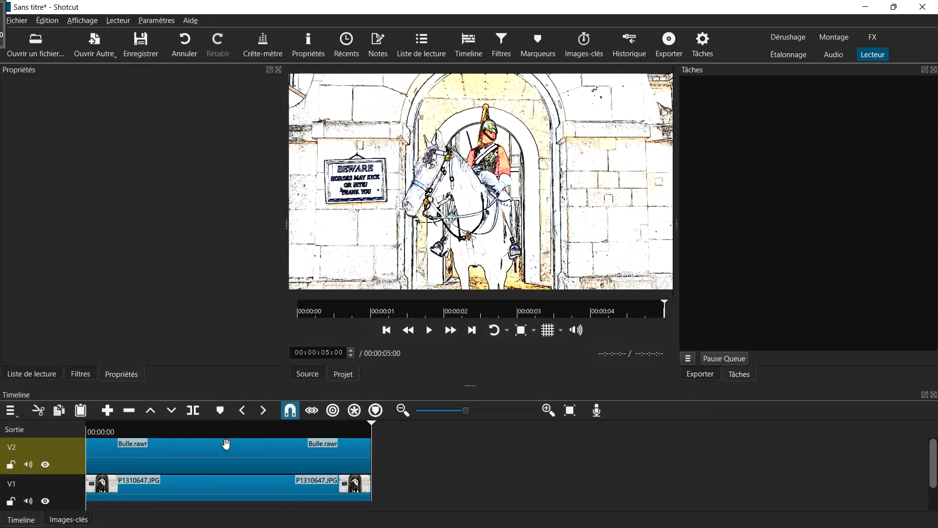
left_click(225, 455)
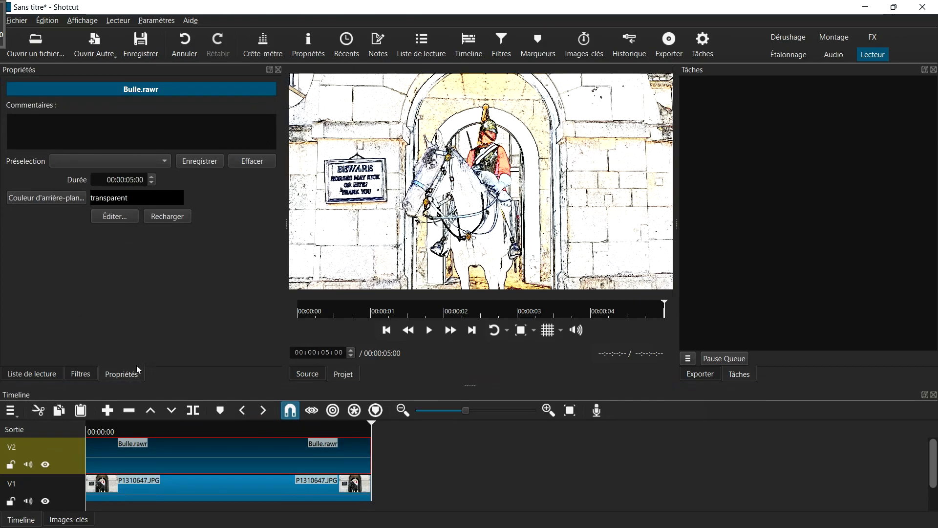
left_click(121, 219)
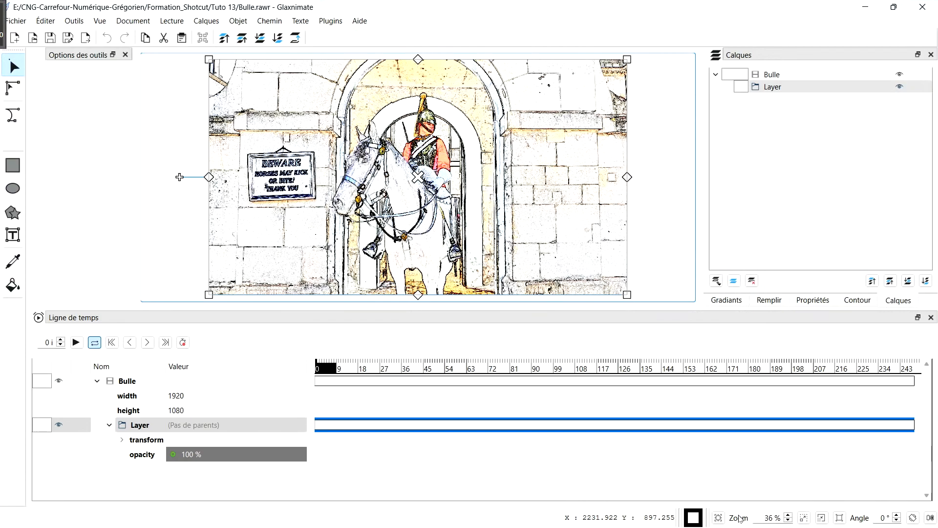
Step: Draw a filled, outlined rectangle about 640 by 255 px in the image's upper right and open its outline settings
left_click(14, 166)
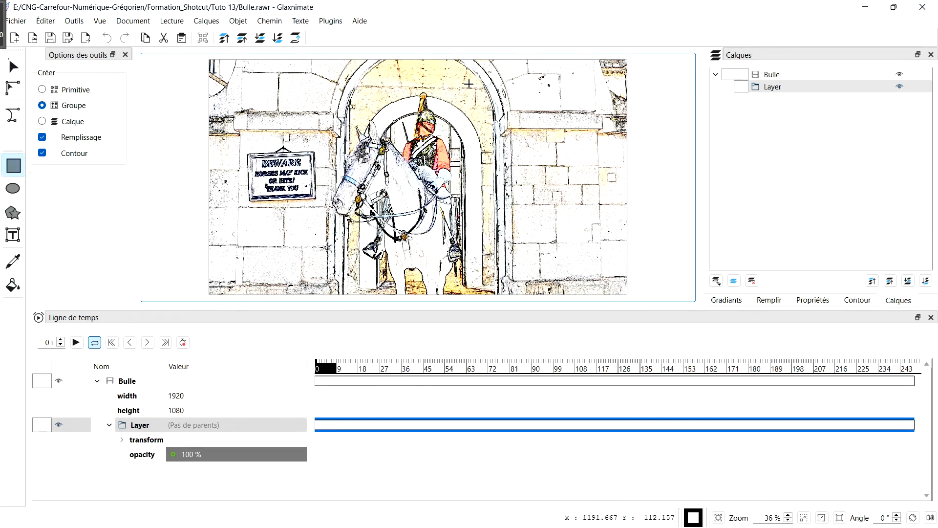
mouse_move(467, 83)
left_mouse_down()
mouse_move(470, 137)
mouse_move(517, 147)
mouse_move(609, 141)
left_mouse_up()
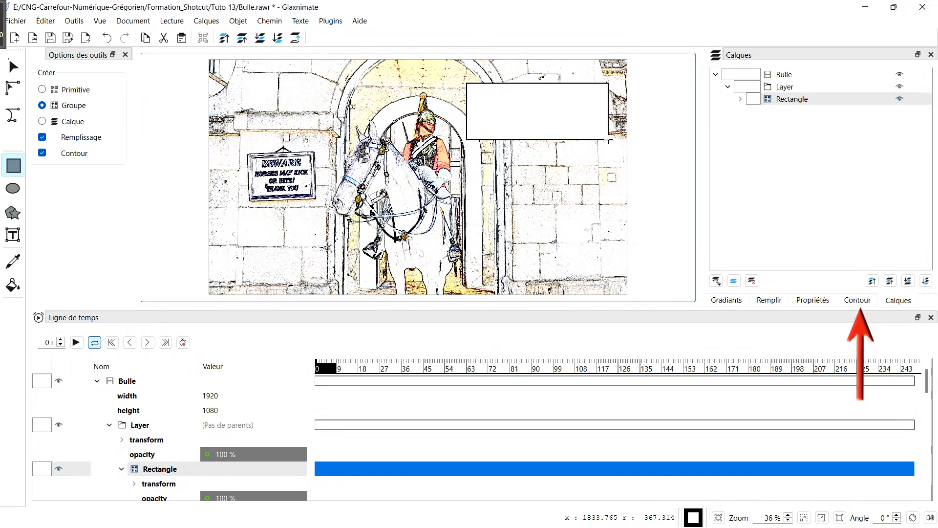
left_click(739, 99)
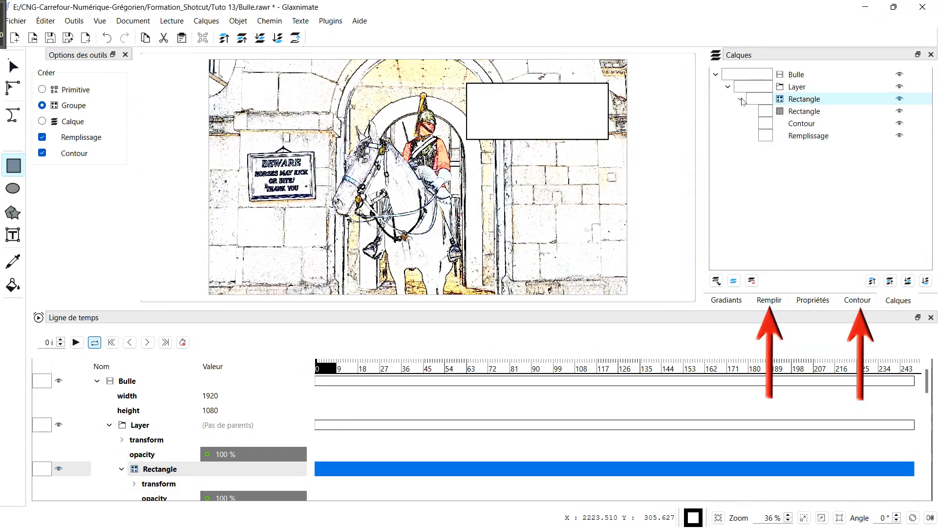
left_click(806, 124)
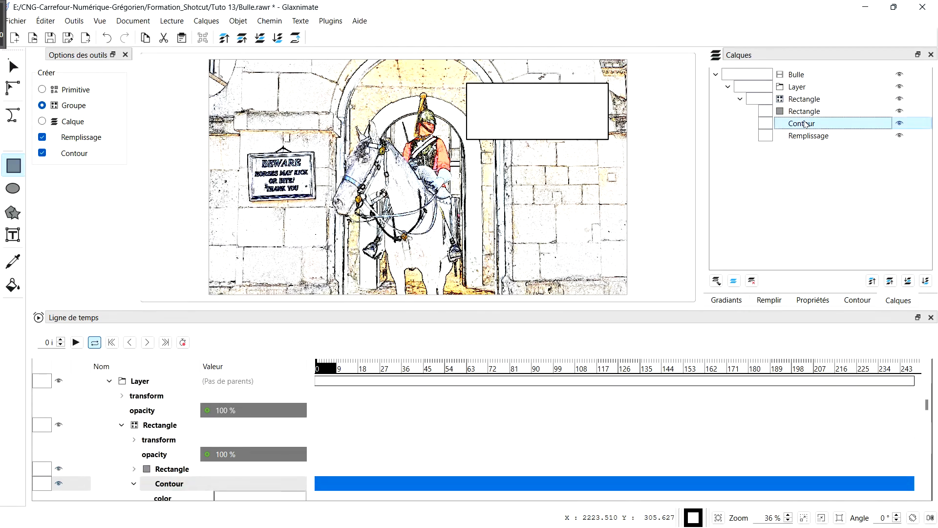
left_click(860, 300)
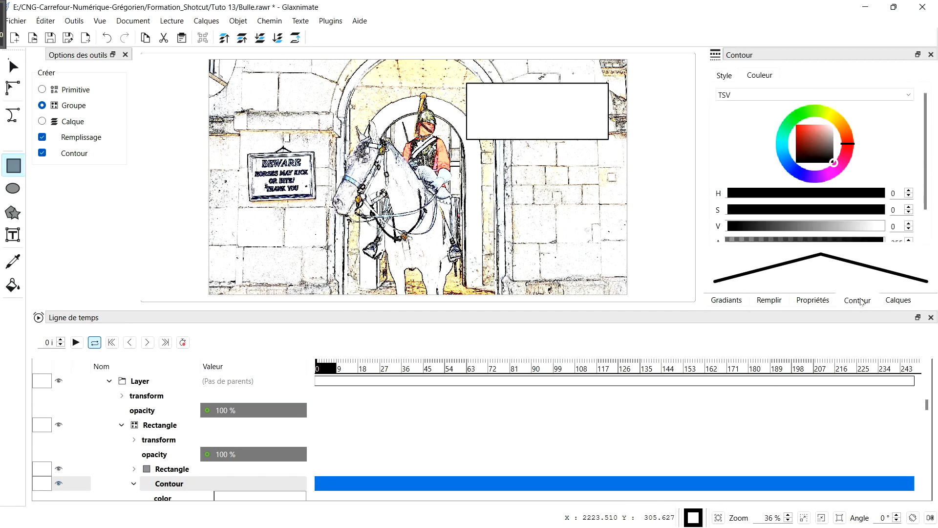
Step: Try a red outline colour on the rectangle, and undo the change
left_click(832, 161)
left_click_drag(832, 162, 810, 138)
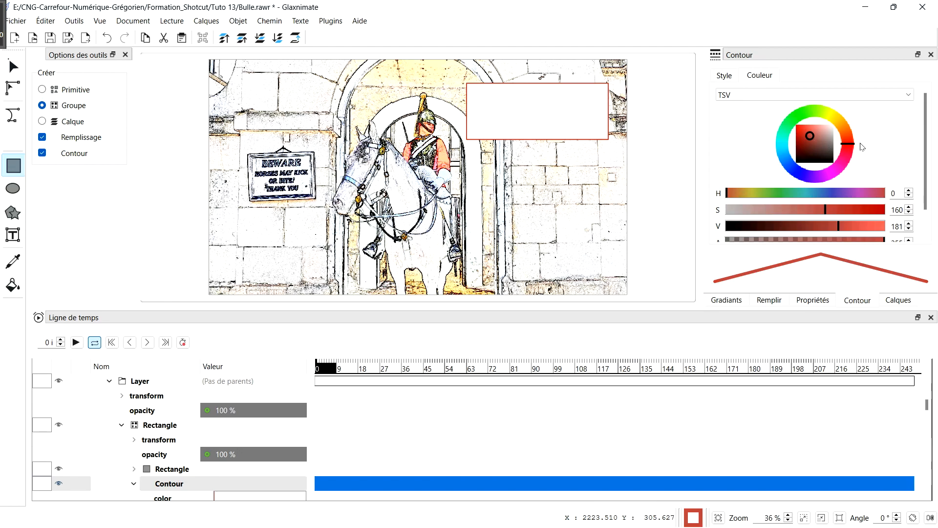
key("ctrl+z")
Step: Set the width of the rectangle's outline to 14
left_click(724, 76)
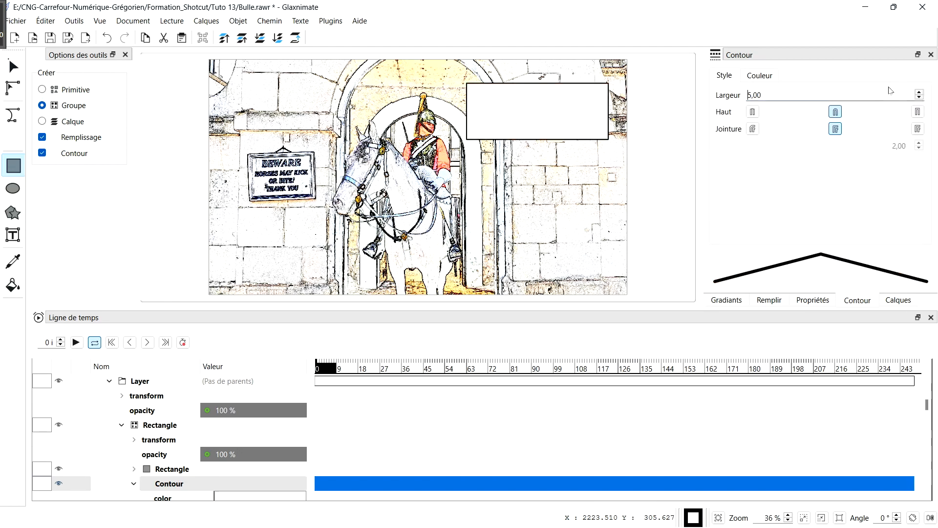
left_click(919, 92)
left_click(918, 92)
left_click(918, 91)
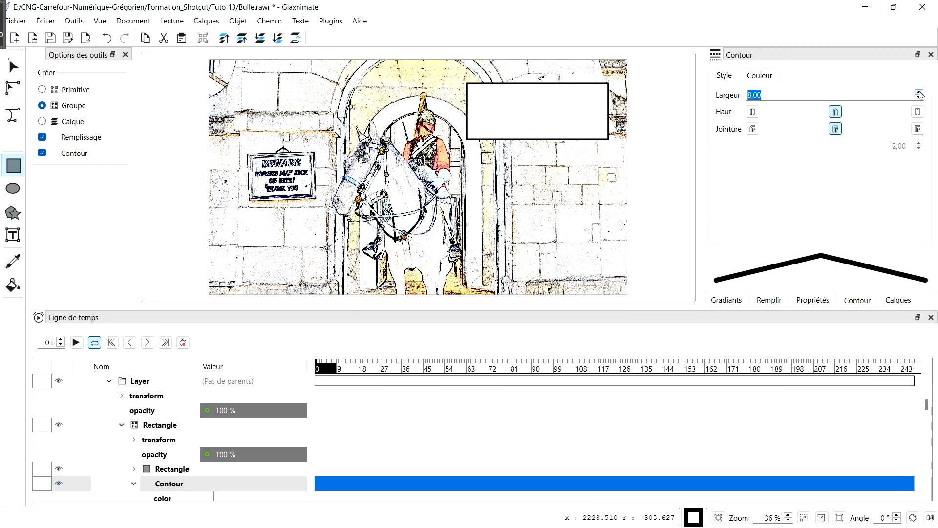
left_click(919, 92)
left_click(918, 92)
left_click(919, 91)
left_click(919, 92)
left_click(918, 92)
left_click(918, 92)
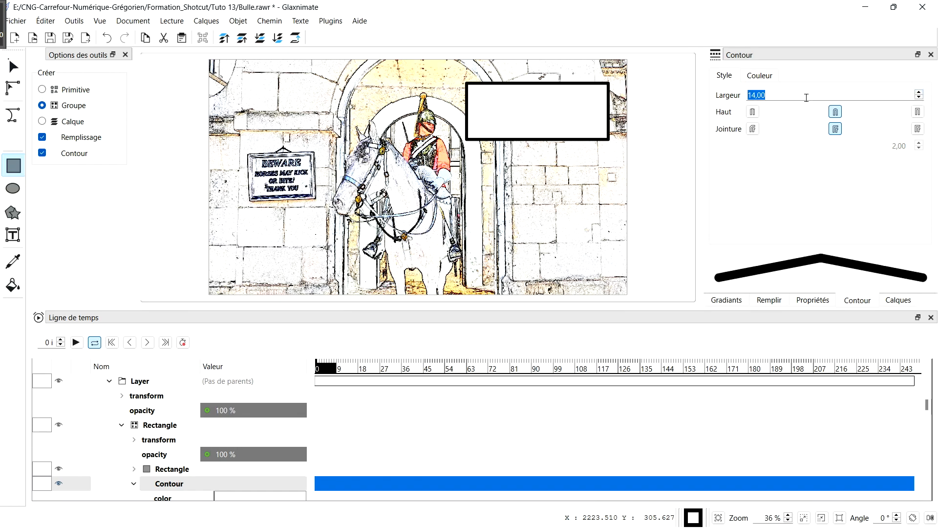
Step: Set the width of the rectangle's outline to 5
type("5")
key("Return")
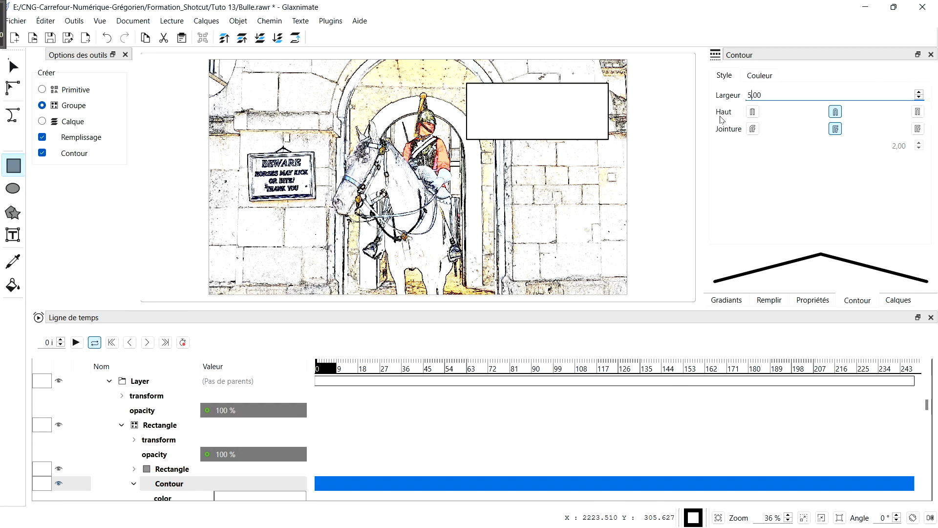
Step: Select the rectangle's fill, try other colours for it, and return it to white
left_click(901, 300)
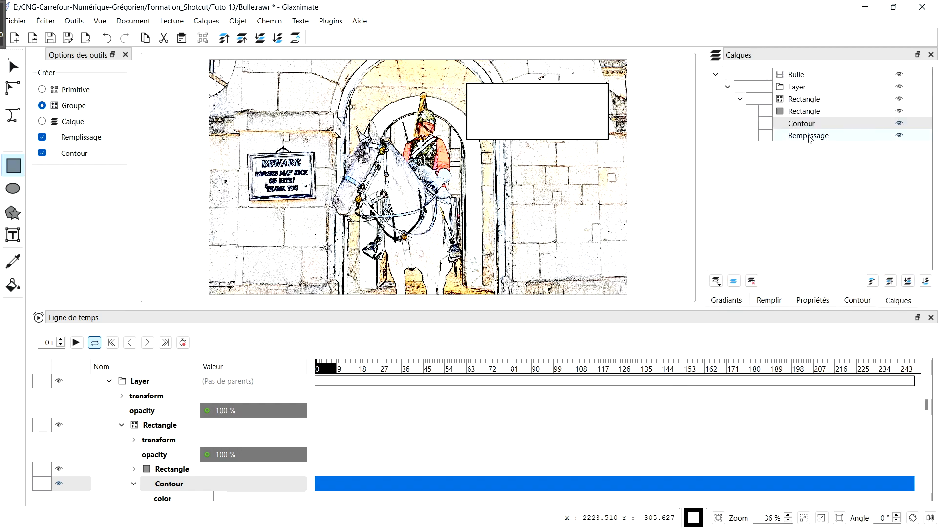
left_click(770, 139)
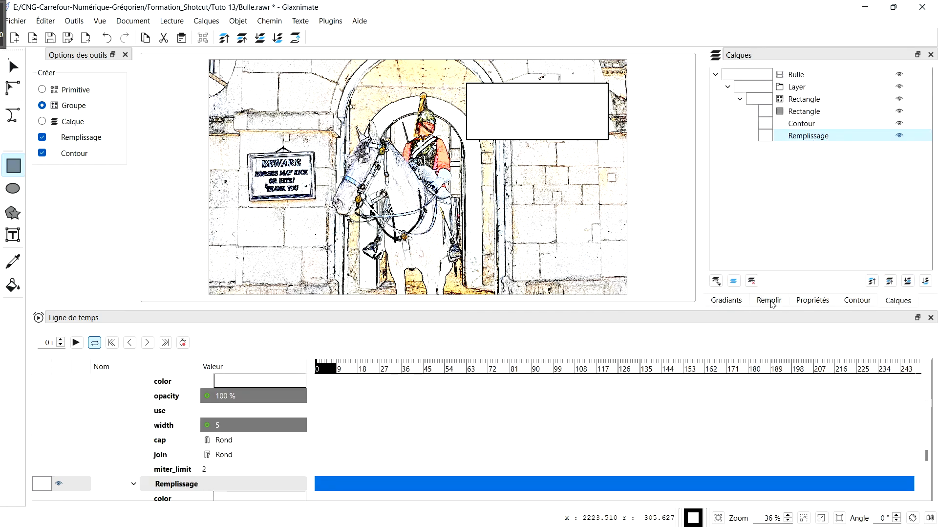
left_click(770, 300)
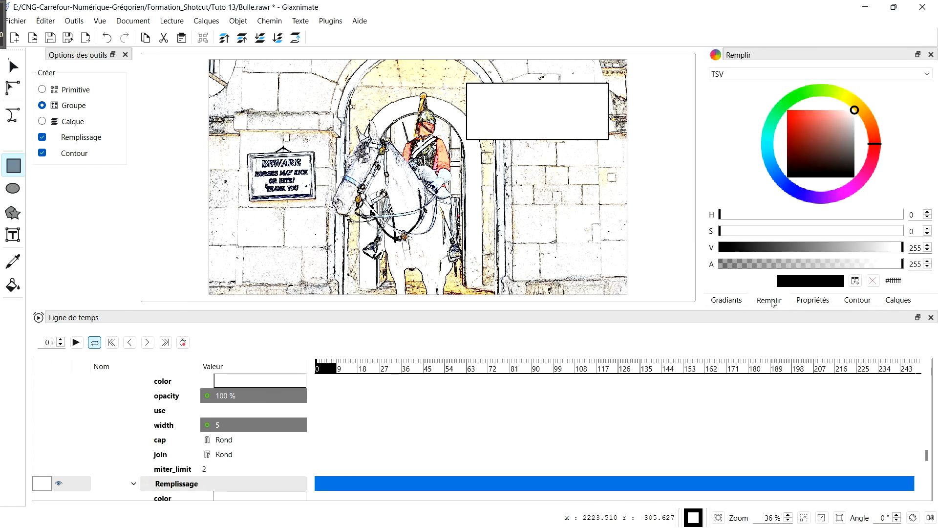
left_click(814, 120)
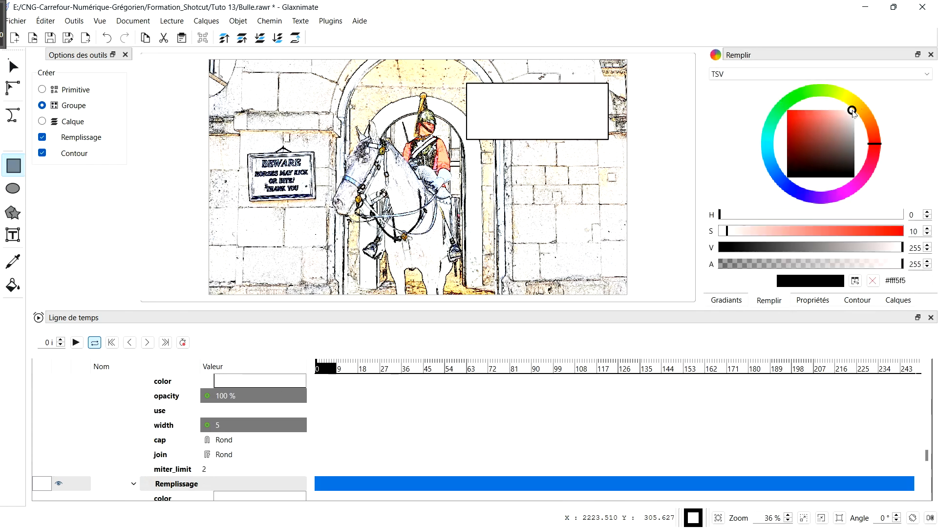
left_click_drag(814, 123, 863, 104)
Step: Convert the Rectangle shape inside its group into an editable path
left_click(897, 300)
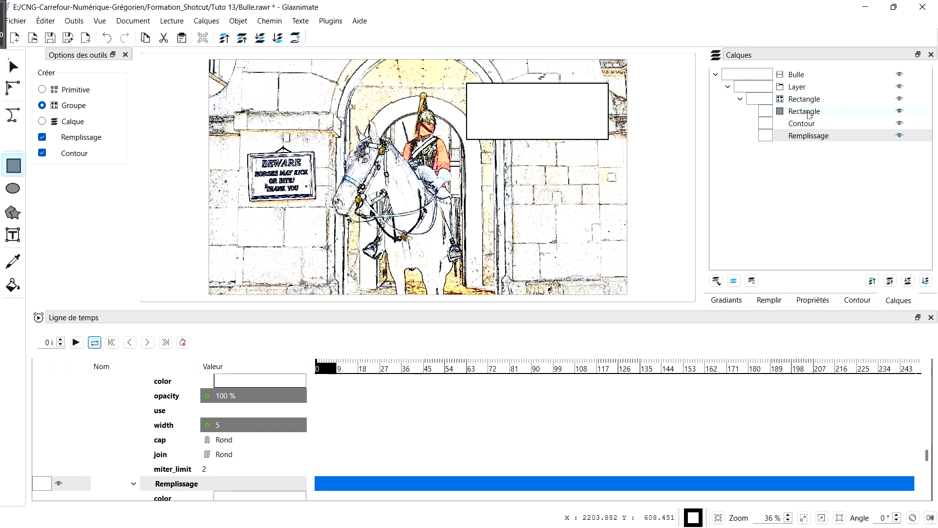
left_click(806, 112)
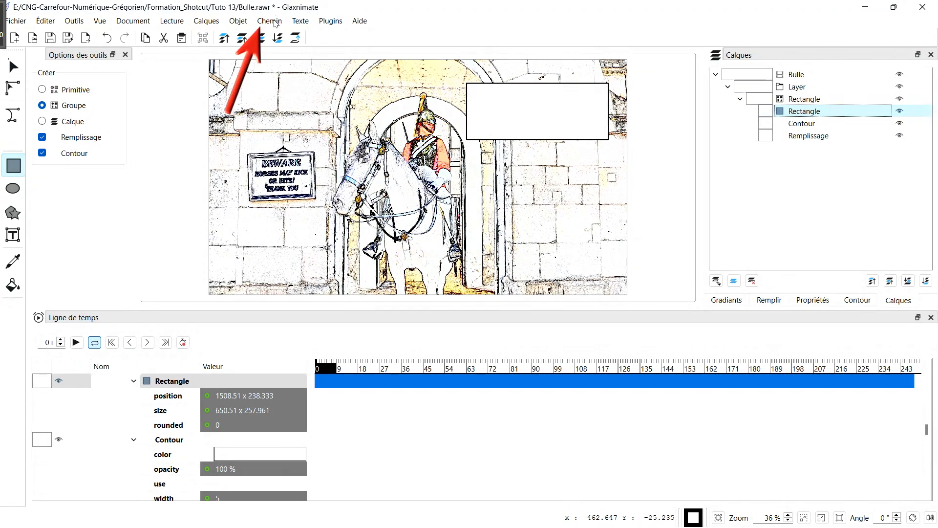
left_click(269, 20)
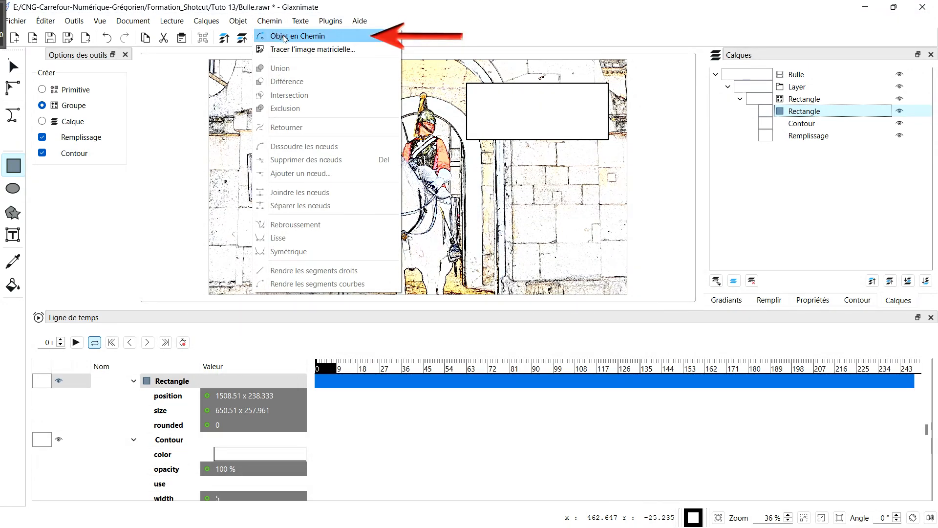
left_click(335, 39)
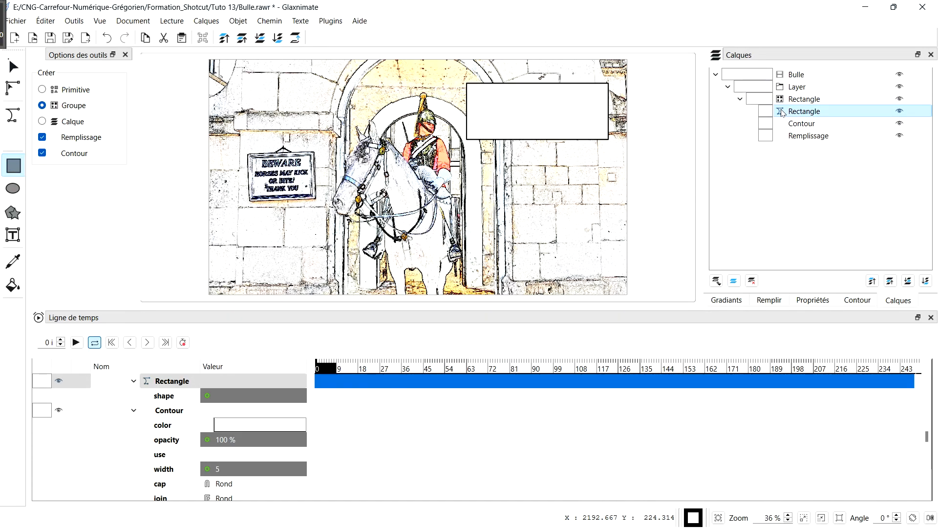
Step: Show the tangents of the path's upper-left node and pull both handles outward to round that corner
left_click(12, 88)
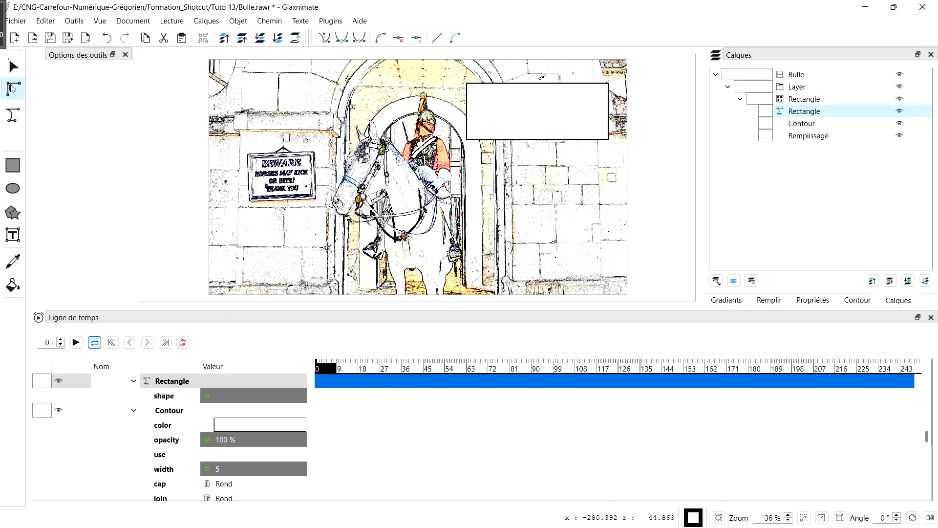
left_click(519, 86)
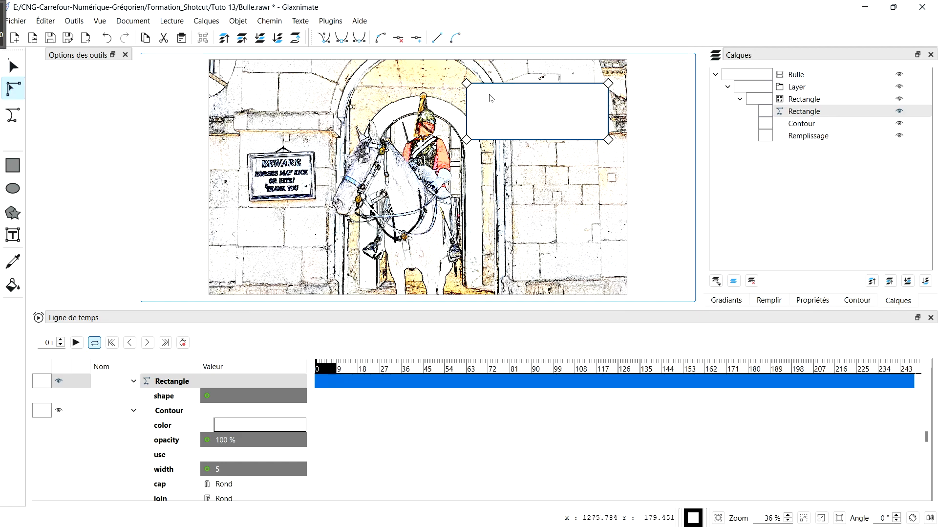
scroll(479, 71, "up", 3)
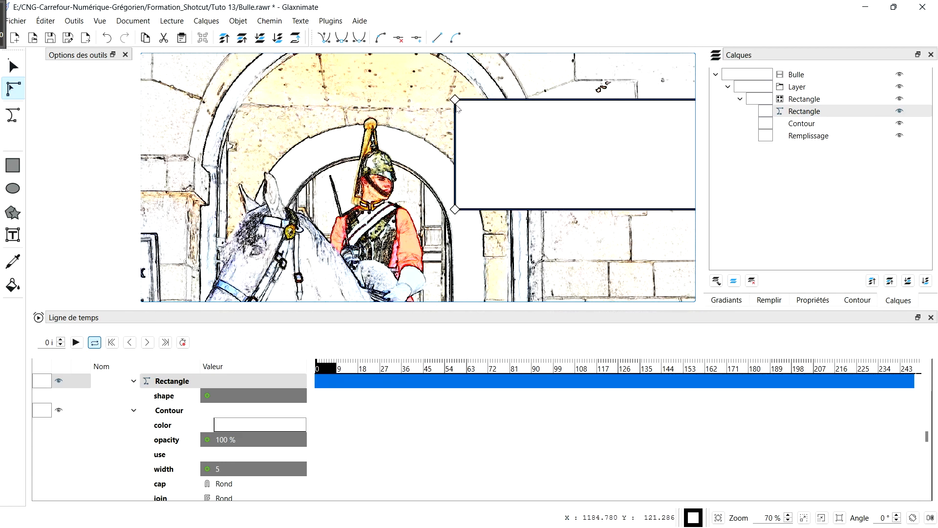
right_click(455, 100)
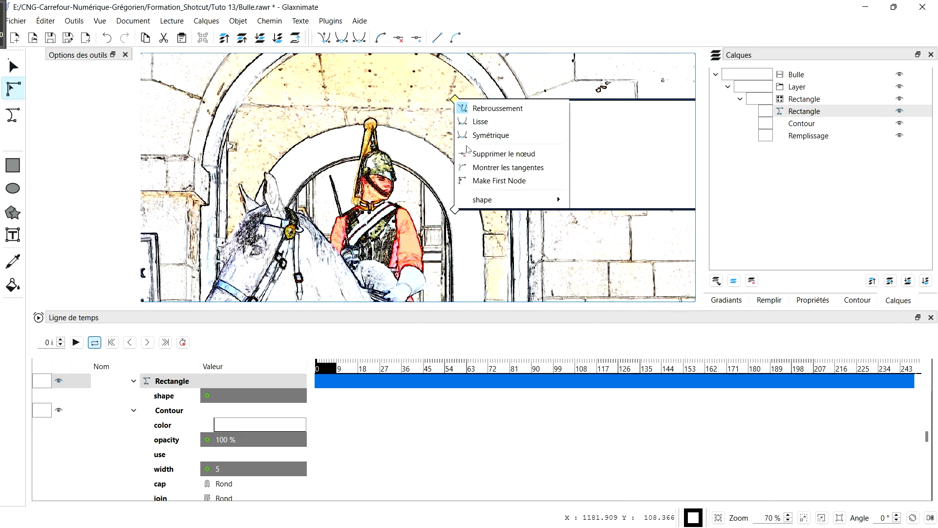
left_click(483, 168)
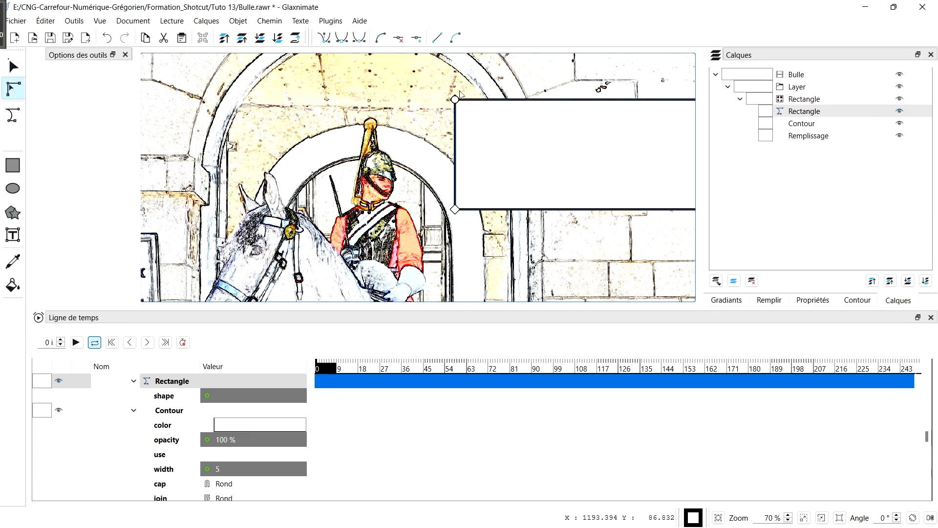
left_click_drag(455, 101, 498, 71)
left_click_drag(451, 103, 426, 134)
left_click_drag(499, 70, 497, 65)
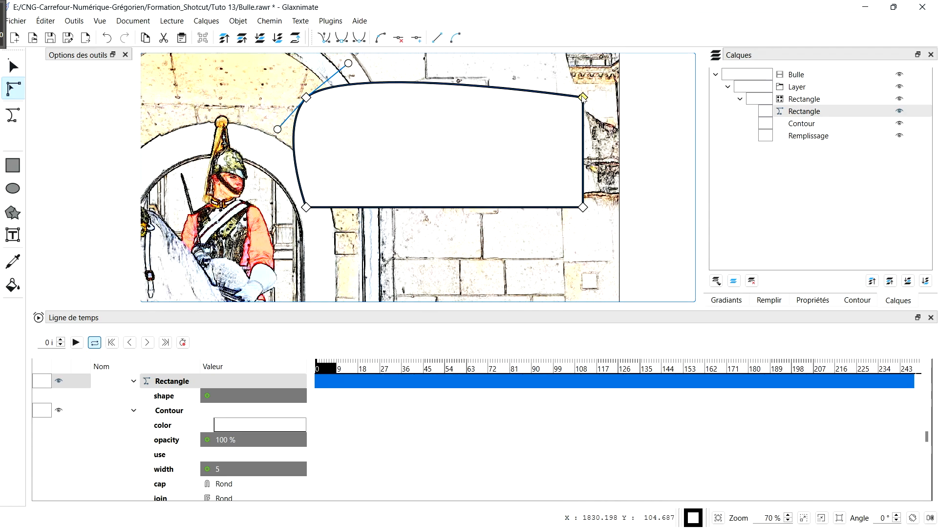
Step: Show the tangents of the path's upper-right node and pull its handles outward to round that corner
right_click(583, 97)
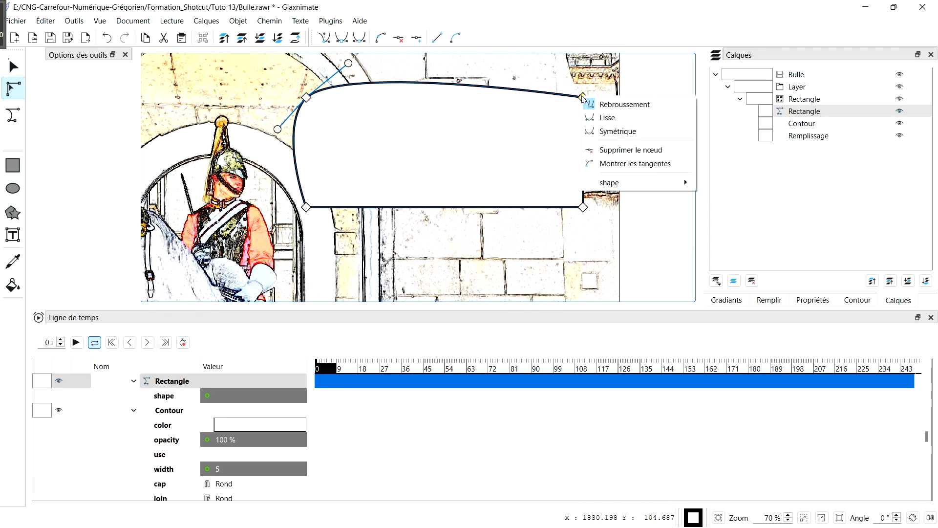
left_click(635, 164)
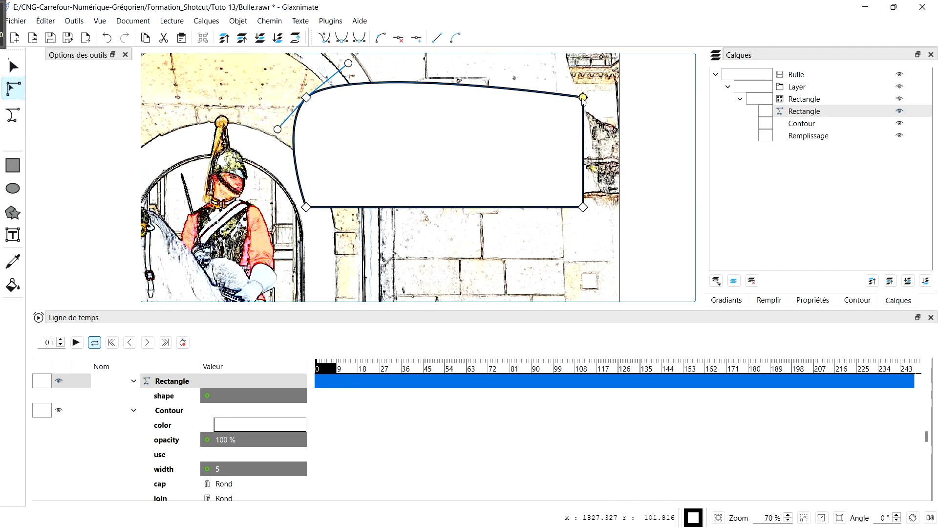
left_click_drag(582, 96, 565, 74)
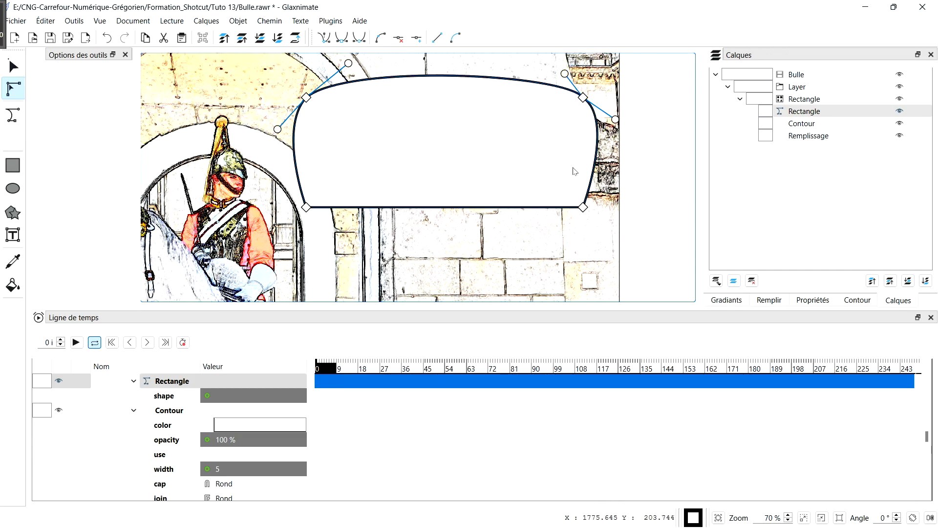
Step: Show the tangents of the path's lower-right node and pull both handles outward to round that corner
right_click(584, 208)
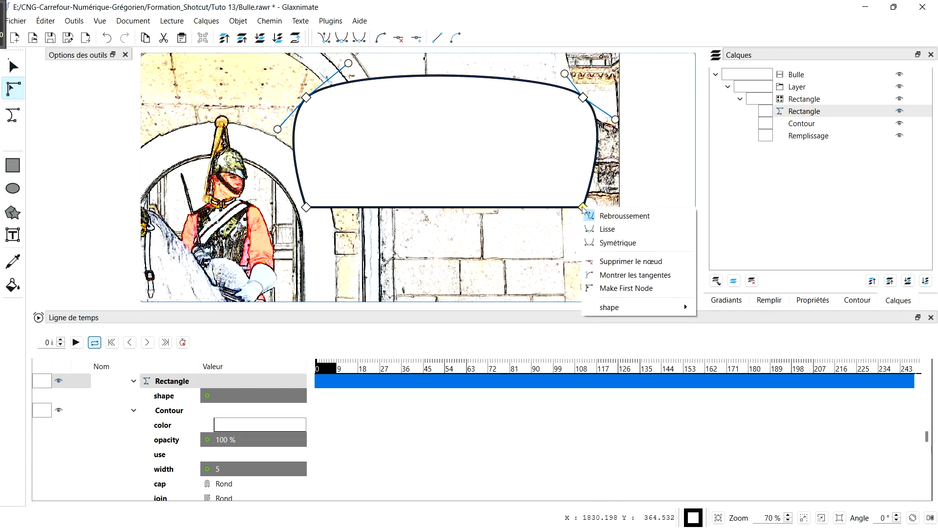
left_click(621, 275)
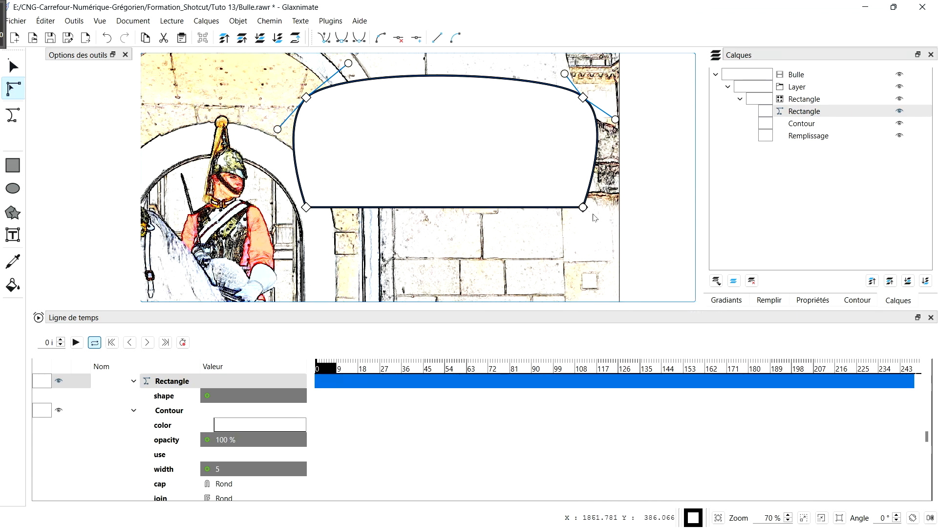
left_click_drag(584, 207, 533, 240)
left_click_drag(588, 207, 612, 190)
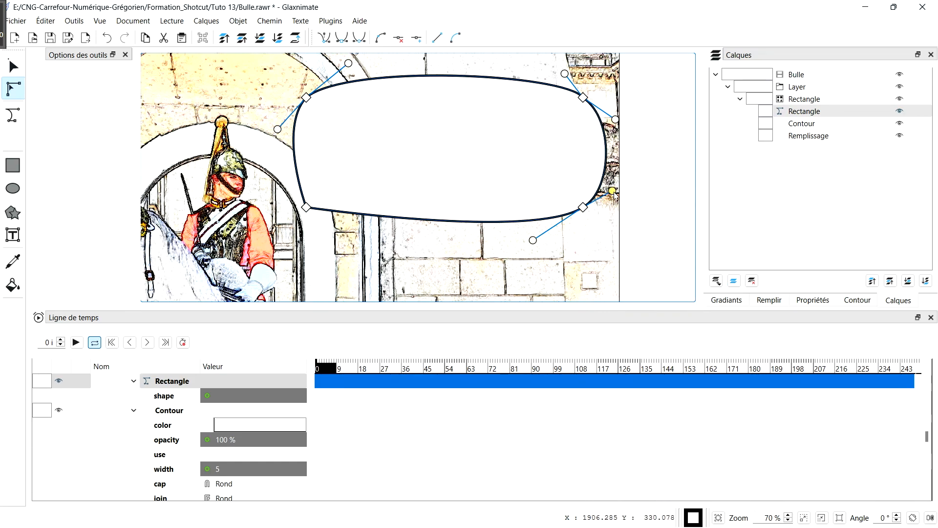
Step: Show the tangents of the path's lower-left node and pull its handles outward, completing the rounded bubble outline
right_click(306, 208)
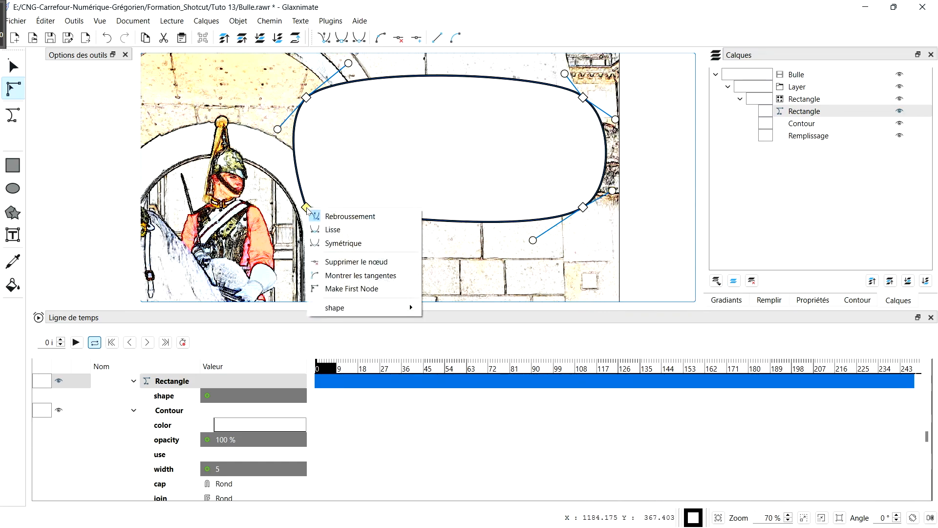
left_click(356, 275)
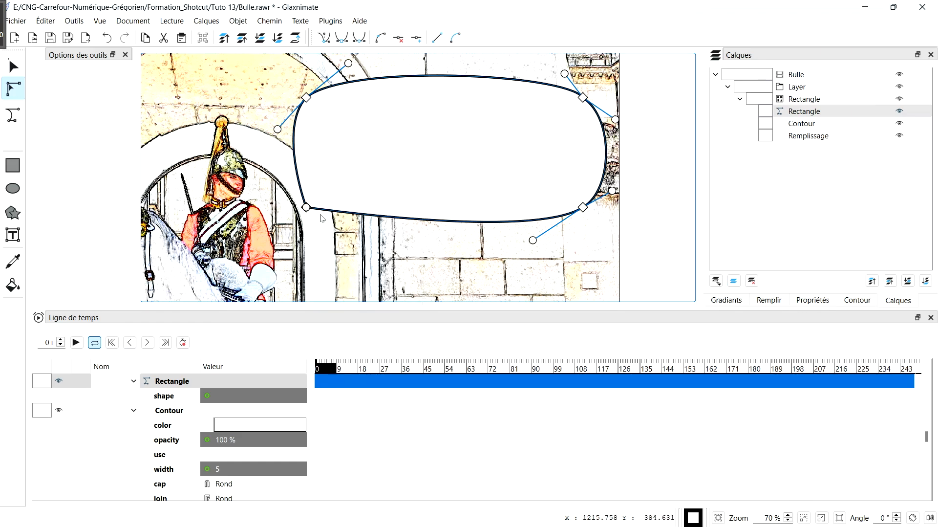
left_click_drag(306, 208, 352, 242)
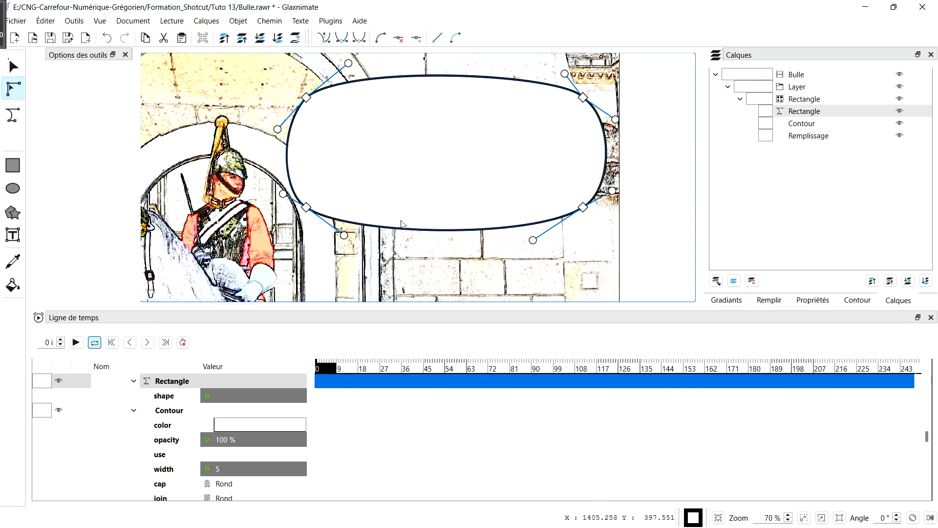
Step: Select the whole rounded bubble and shrink it slightly from its upper-left corner
left_click(14, 71)
left_click(288, 161)
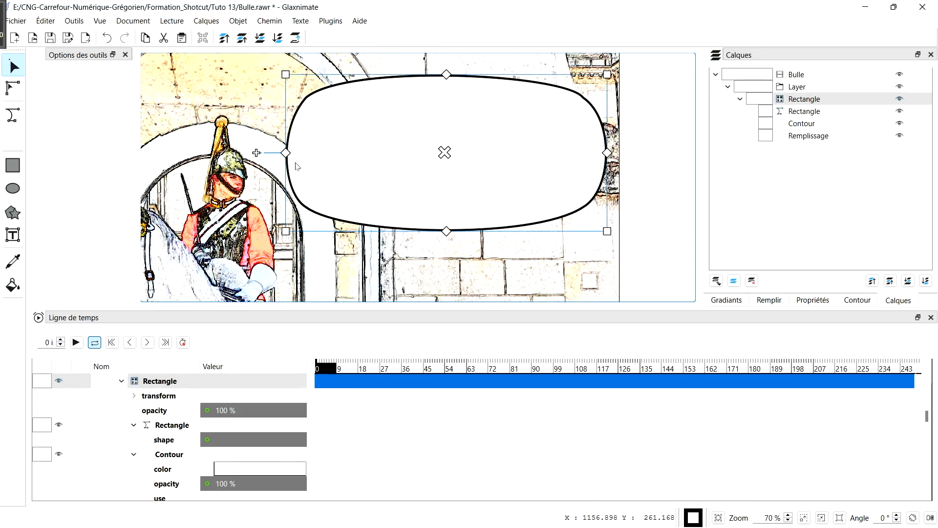
scroll(332, 160, "down", 3)
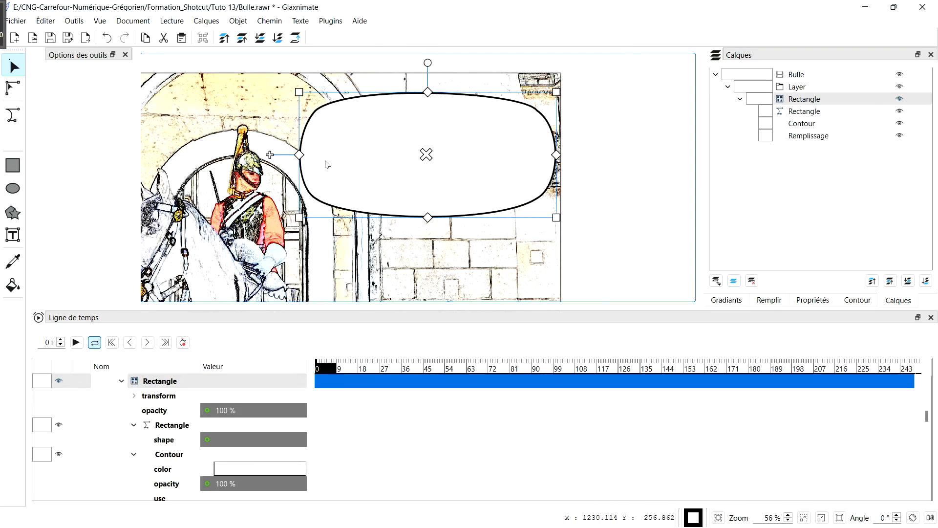
left_click_drag(308, 117, 315, 125)
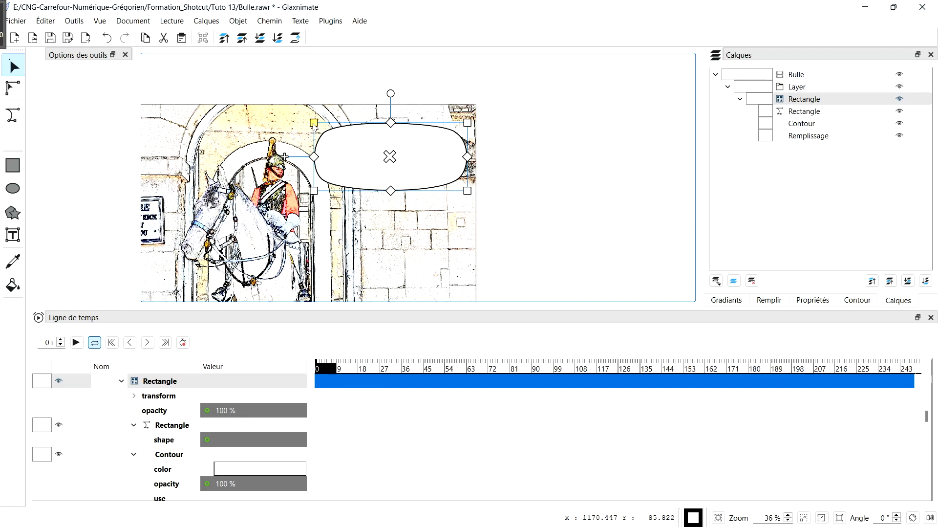
Step: Add three nodes along the bubble's left edge, between its upper-left and lower-left corner nodes
left_click(13, 88)
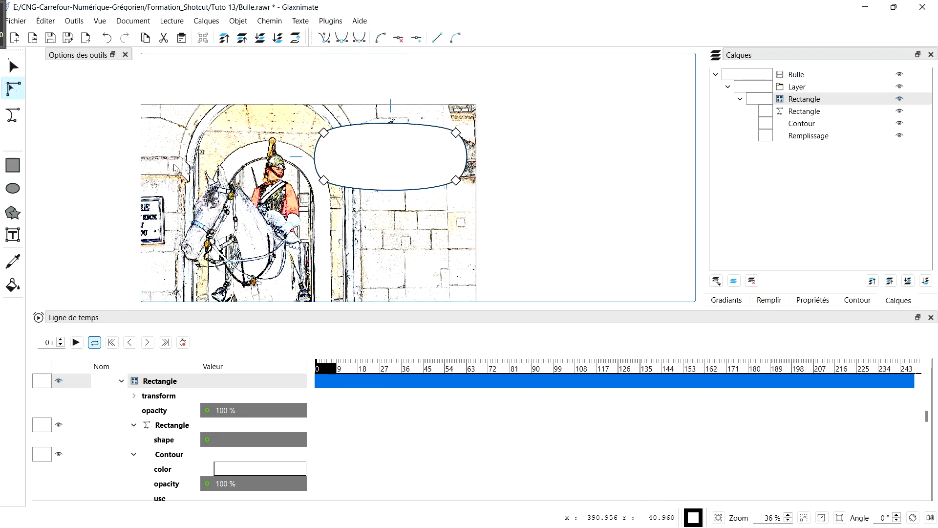
scroll(303, 171, "up", 3)
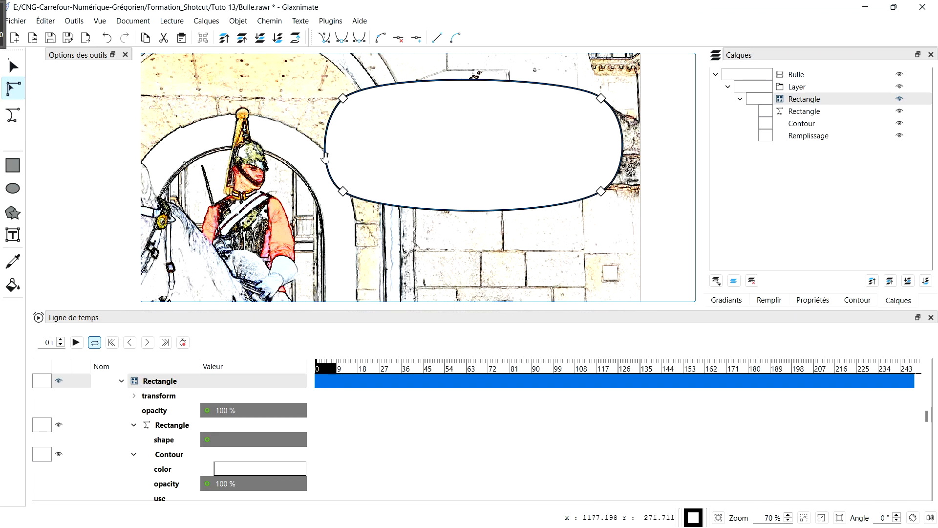
scroll(326, 156, "up", 2)
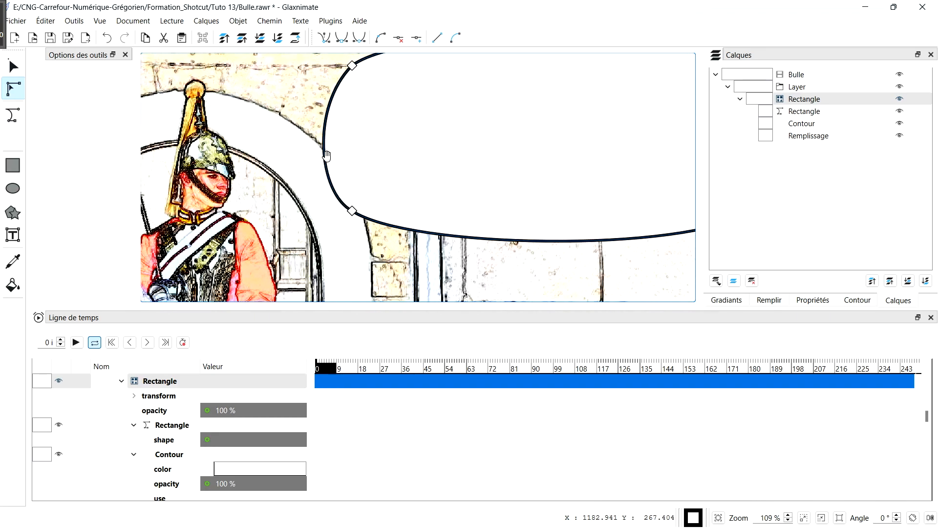
left_click(415, 40)
left_click(324, 136)
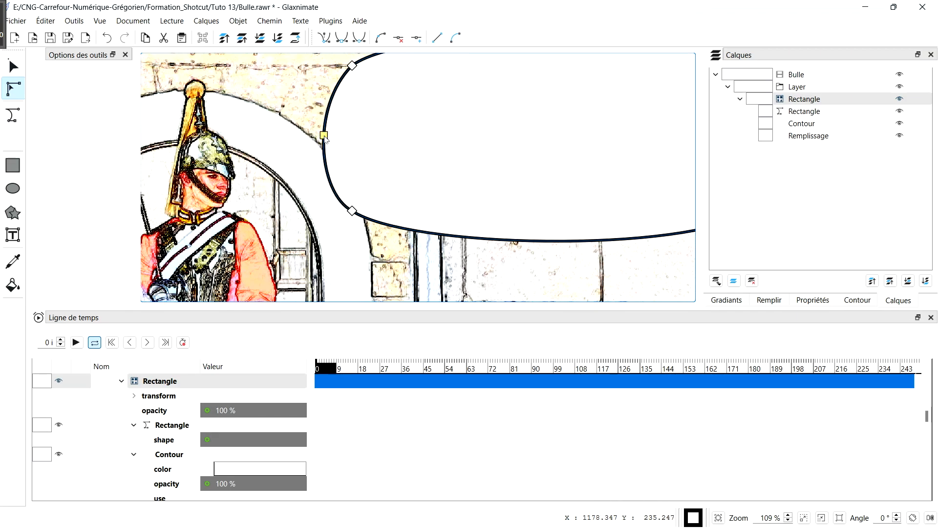
left_click(416, 39)
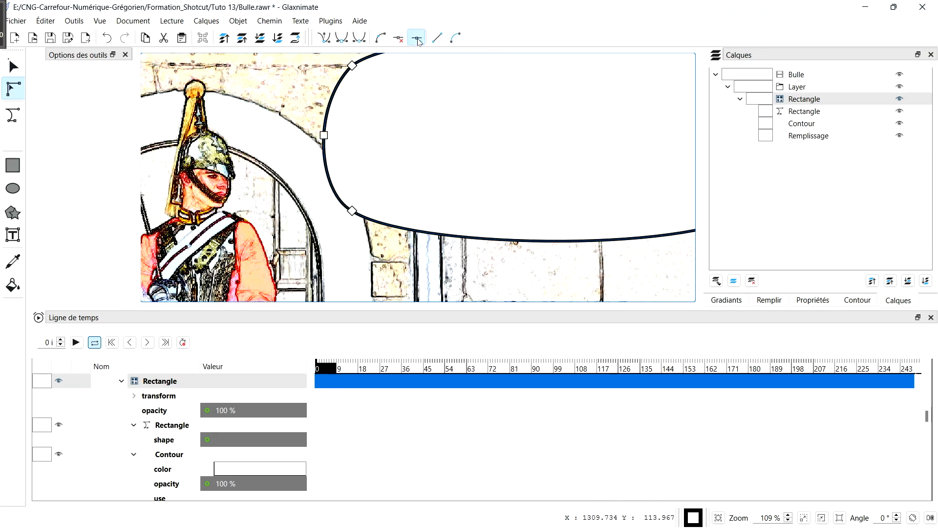
left_click(325, 162)
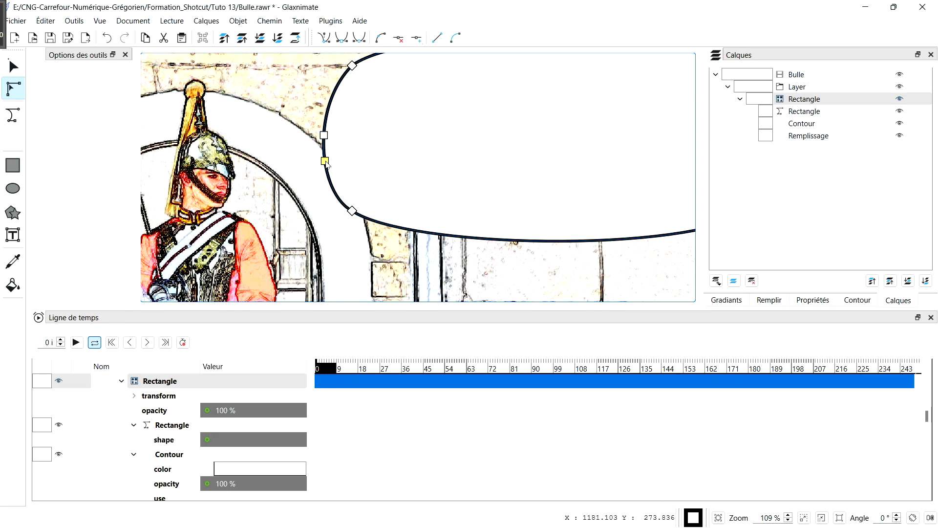
left_click(417, 39)
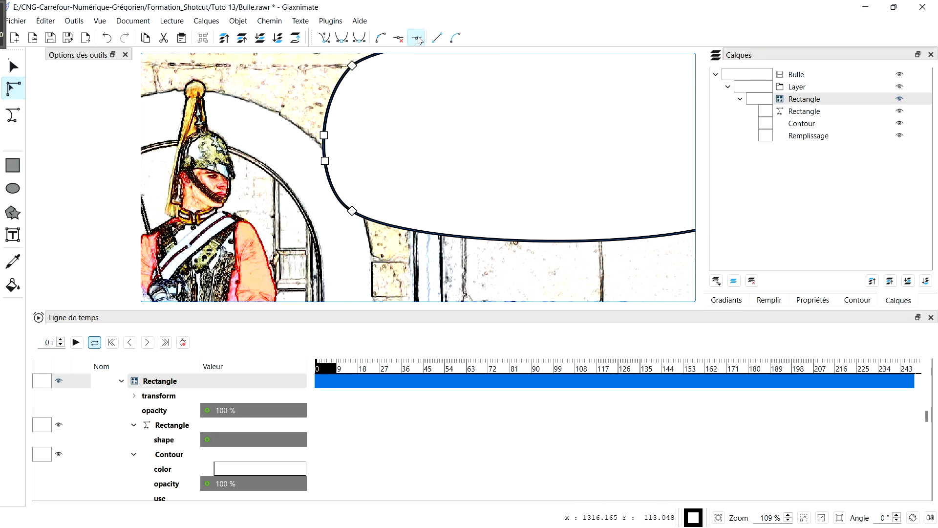
left_click(331, 185)
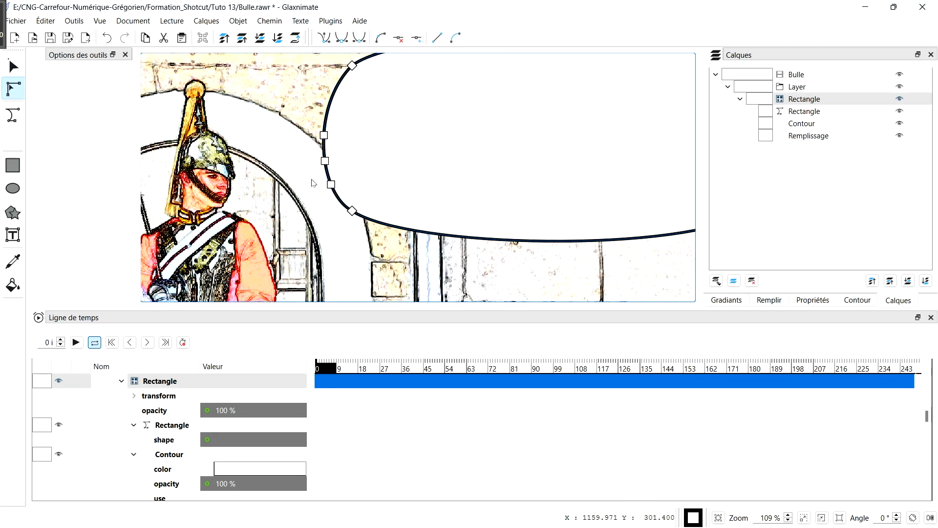
Step: Pull the middle left-edge node to the soldier's mouth, make it a cusp (Rebroussement) and bend both tangents toward the bubble to curve the tail
left_click(325, 162)
left_click_drag(326, 163, 239, 195)
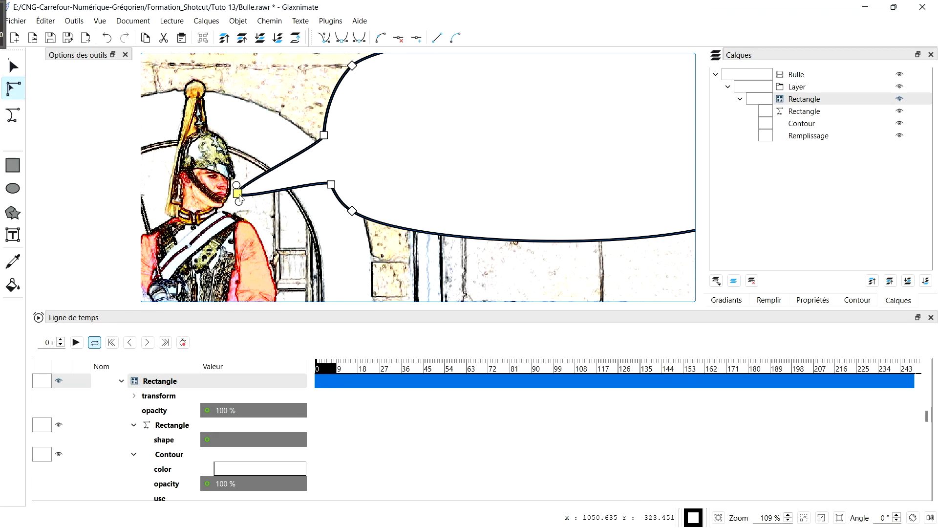
right_click(239, 199)
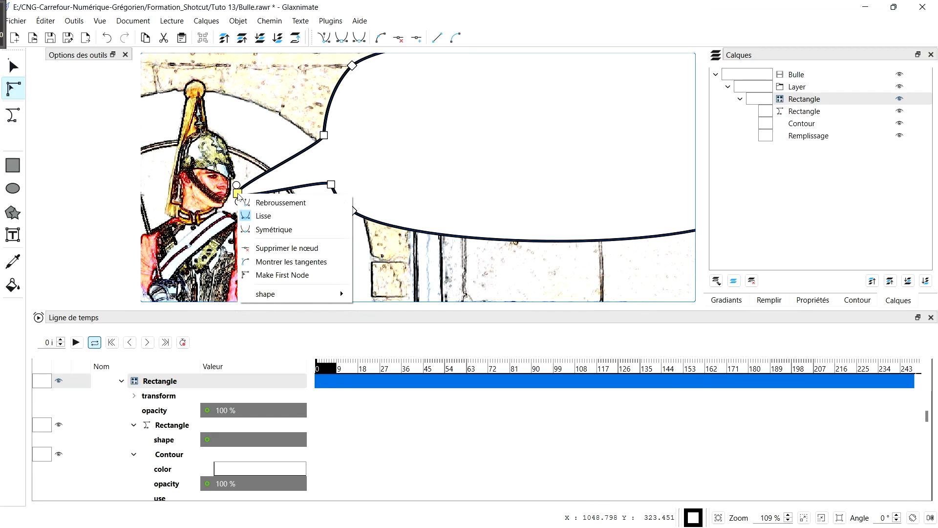
left_click(277, 204)
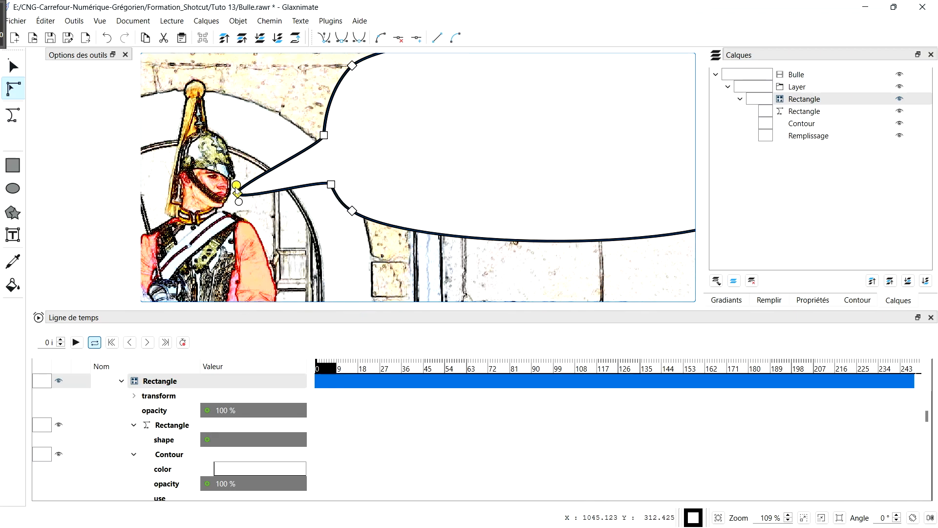
left_click_drag(236, 190, 321, 166)
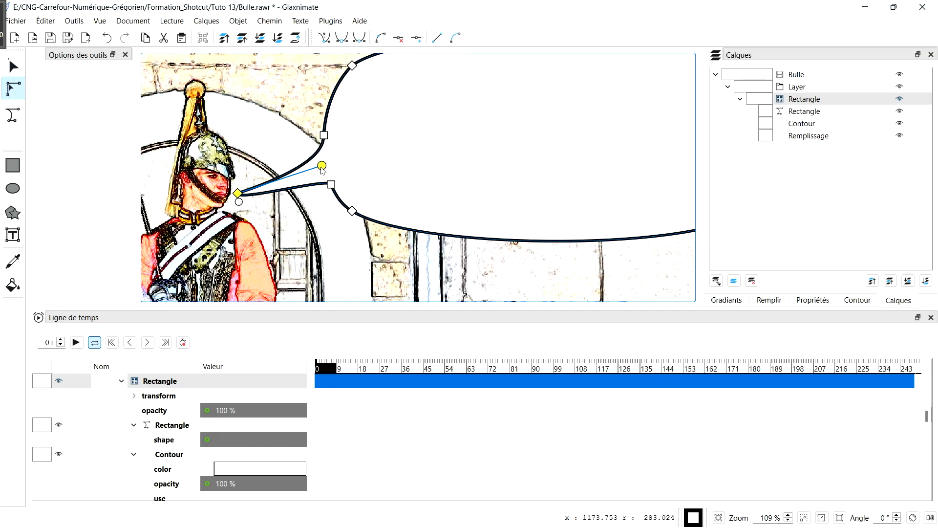
left_click_drag(238, 201, 292, 202)
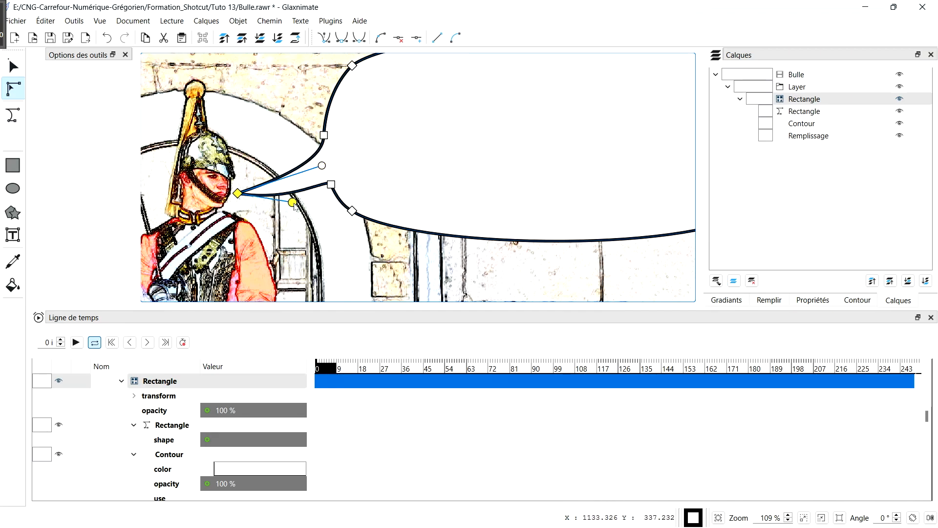
Step: Move the bubble's lower-left corner node slightly down and right to reshape the outline below the tail
left_click(331, 185)
left_click_drag(336, 197, 370, 224)
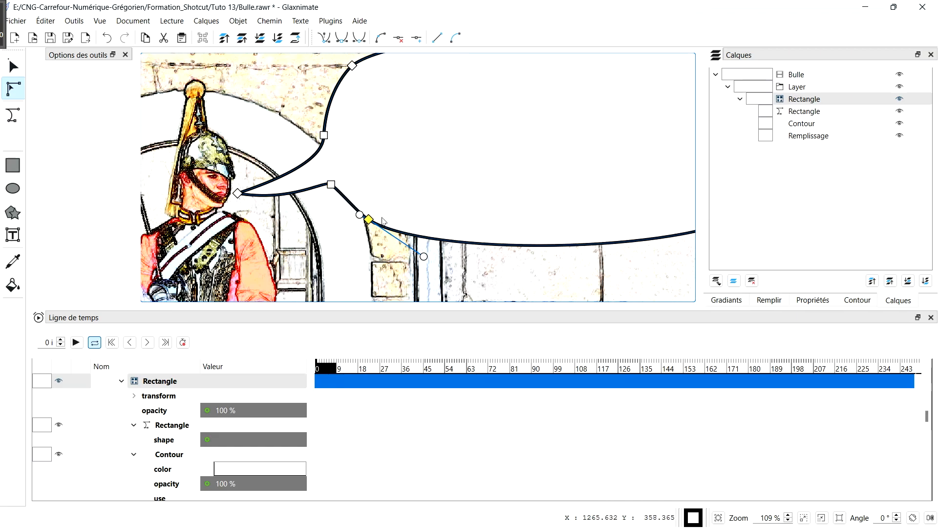
scroll(326, 230, "down", 3)
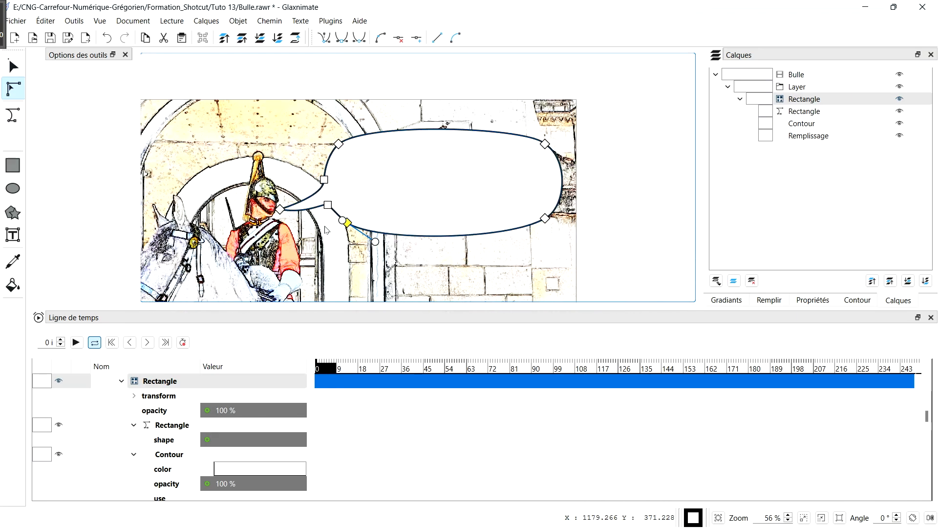
Step: Draw four ellipses of increasing size in Layer, rising leftward from the horse's head as a thought bubble, and save the drawing
left_click(14, 143)
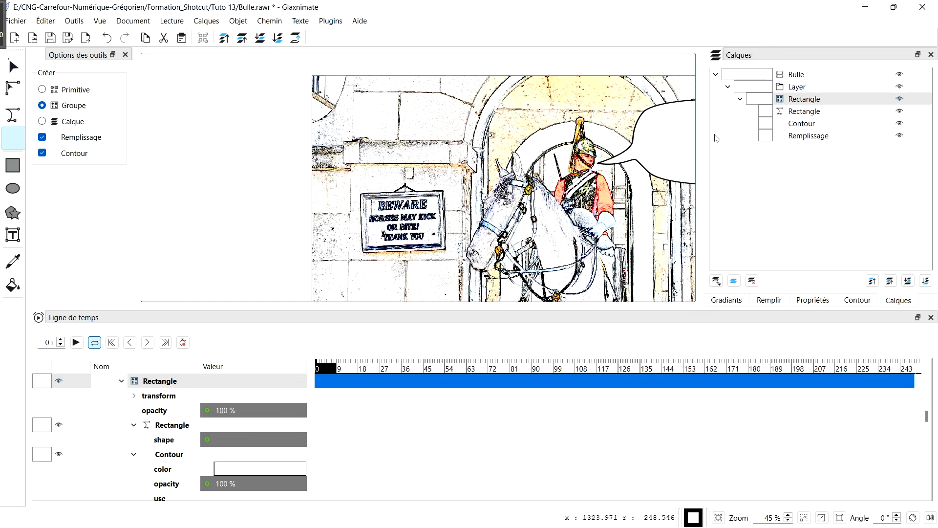
left_click(765, 88)
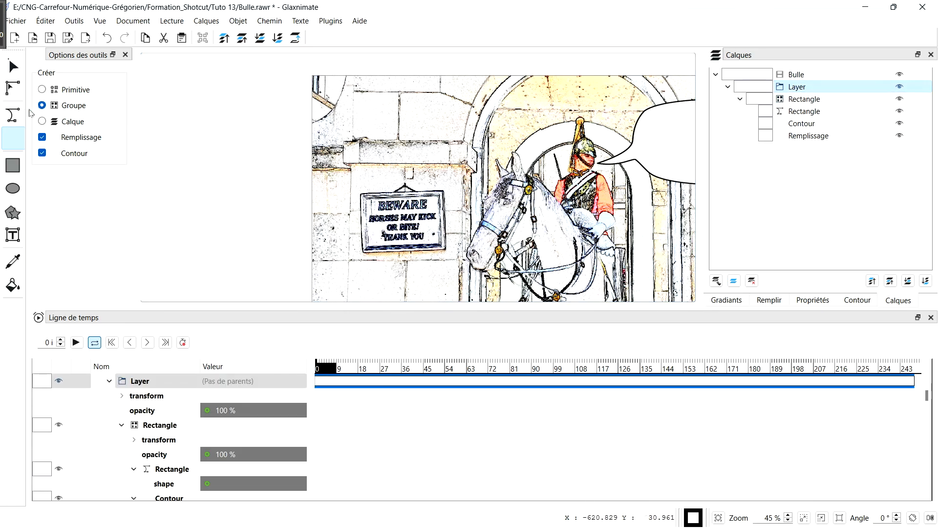
left_click(13, 190)
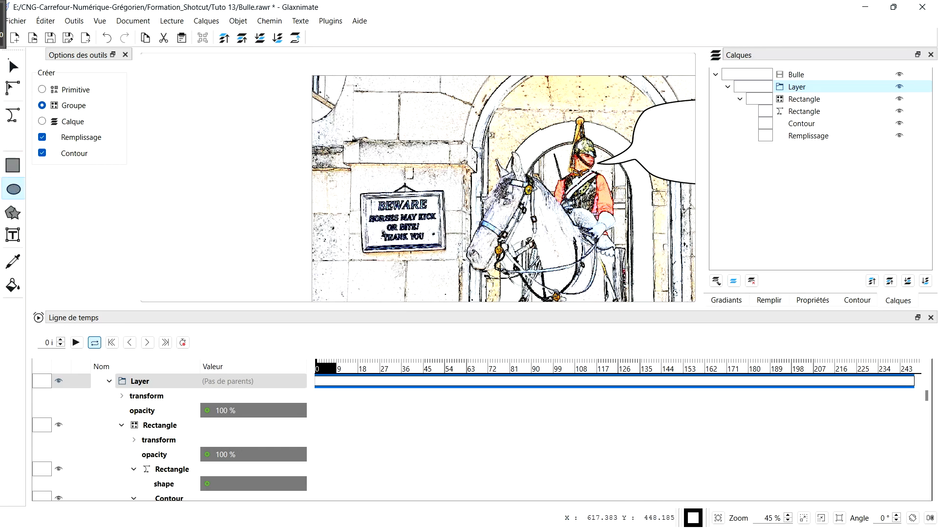
mouse_move(476, 195)
left_mouse_down()
mouse_move(497, 209)
mouse_move(491, 203)
left_mouse_up()
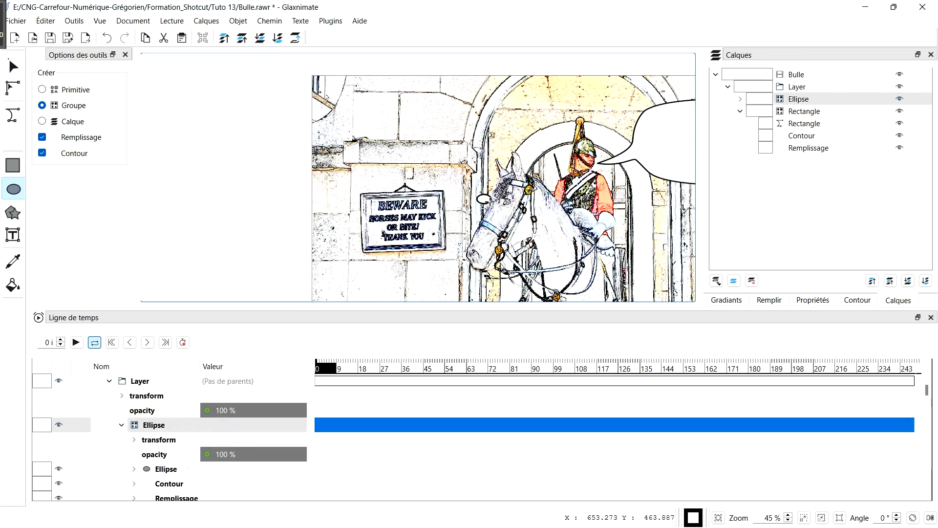
left_click_drag(450, 181, 481, 197)
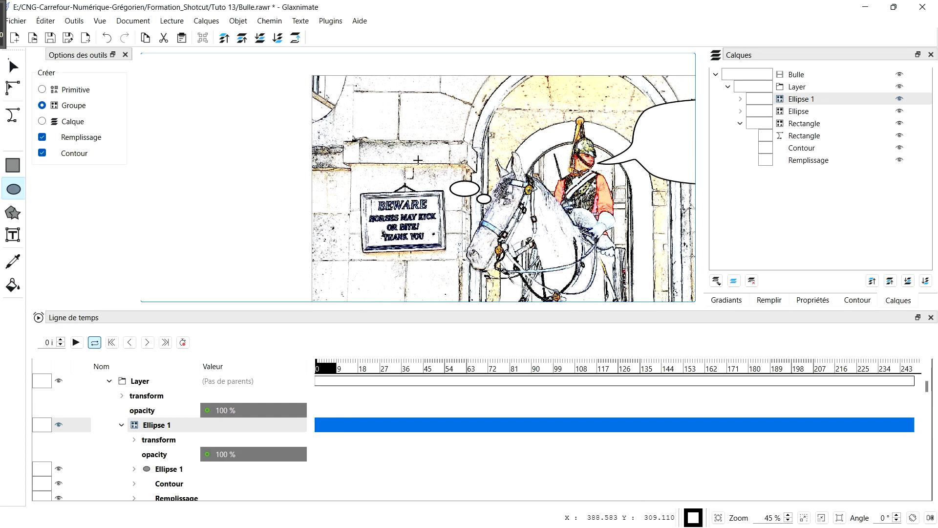
left_click_drag(417, 158, 467, 184)
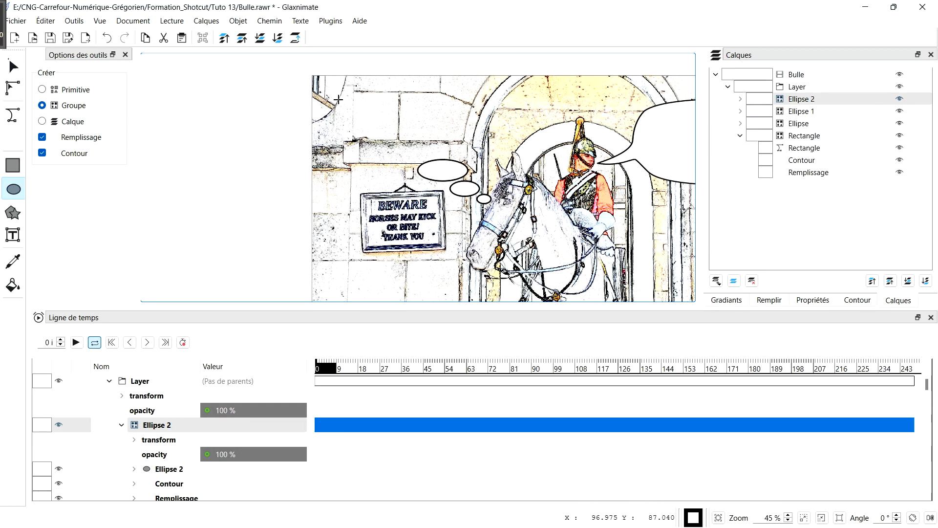
left_click_drag(331, 99, 491, 165)
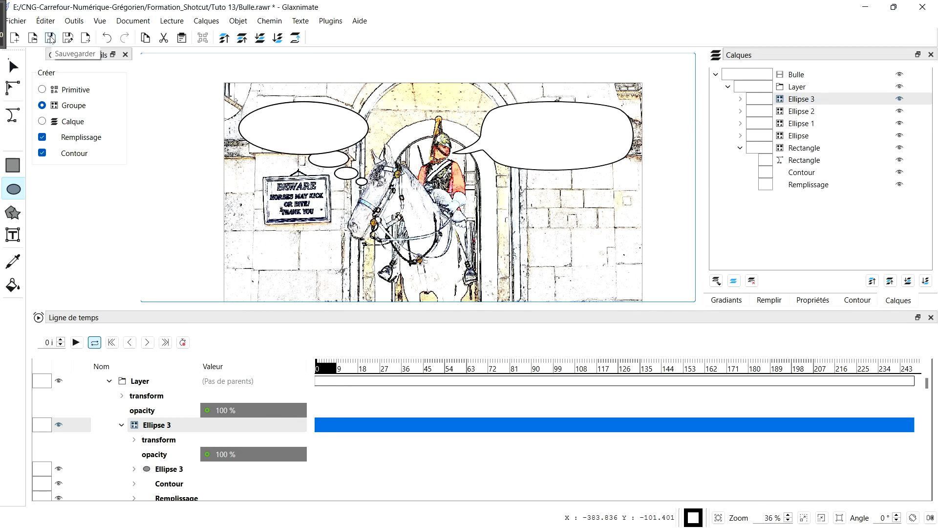
left_click(51, 39)
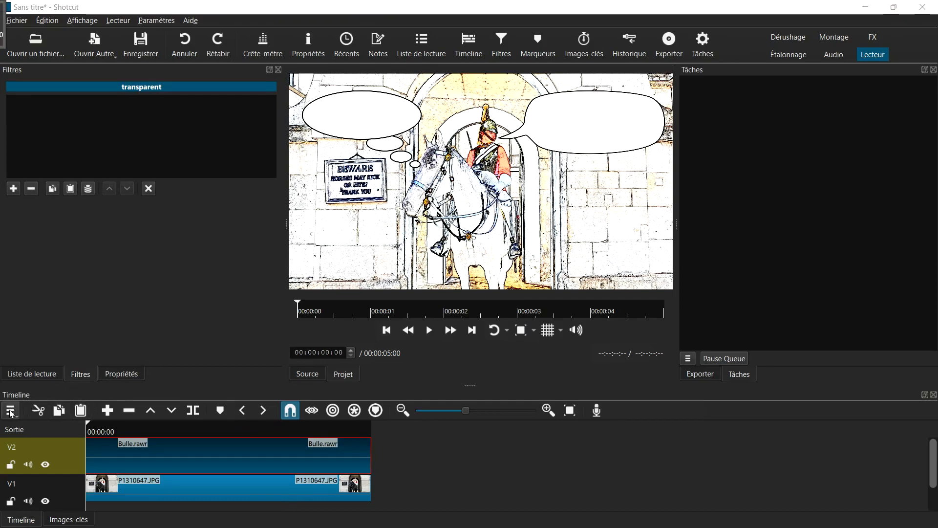
Step: Switch to Shotcut and add a new video track above V2
left_click(10, 411)
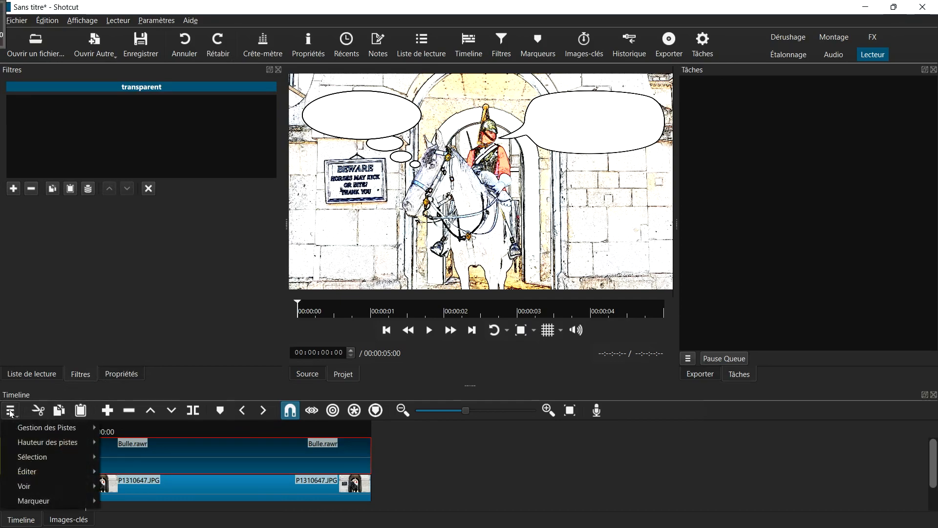
mouse_move(35, 428)
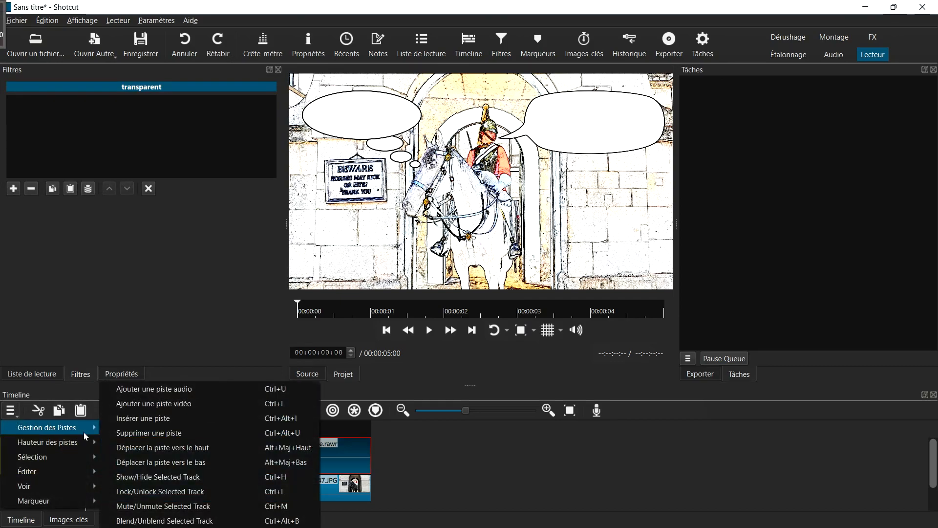
left_click(176, 404)
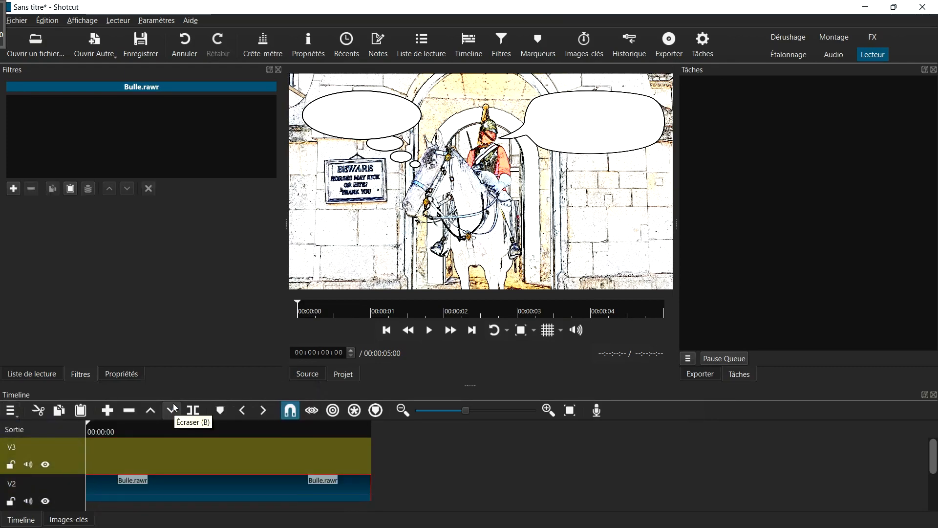
Step: Create a transparent colour clip and add it to the V3 track
left_click(96, 49)
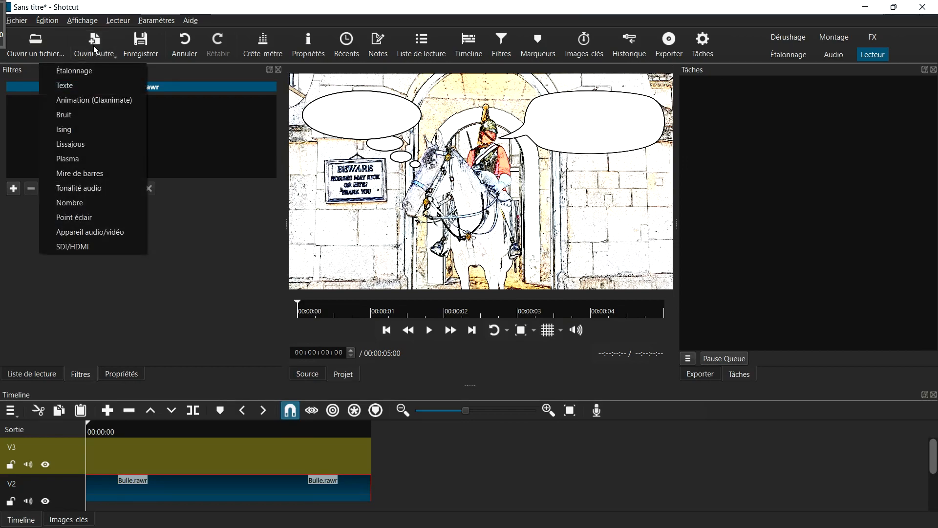
left_click(91, 77)
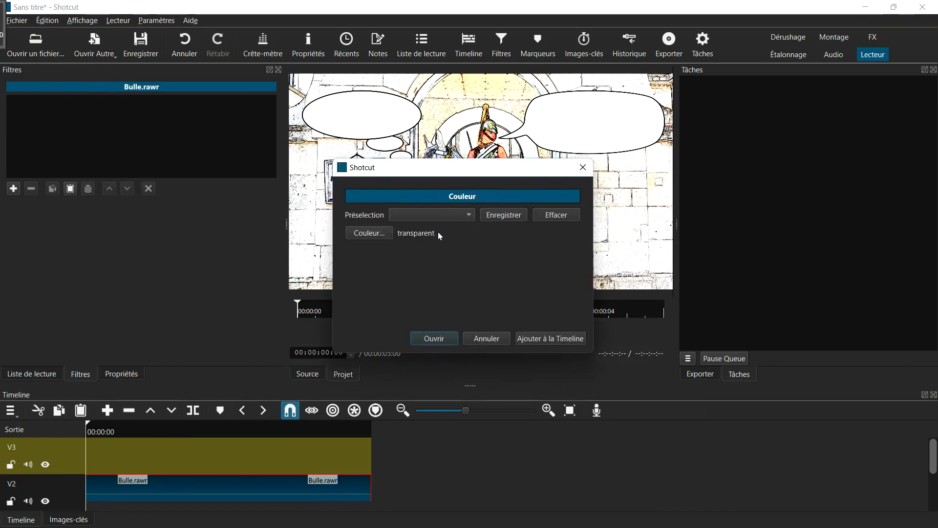
left_click(563, 338)
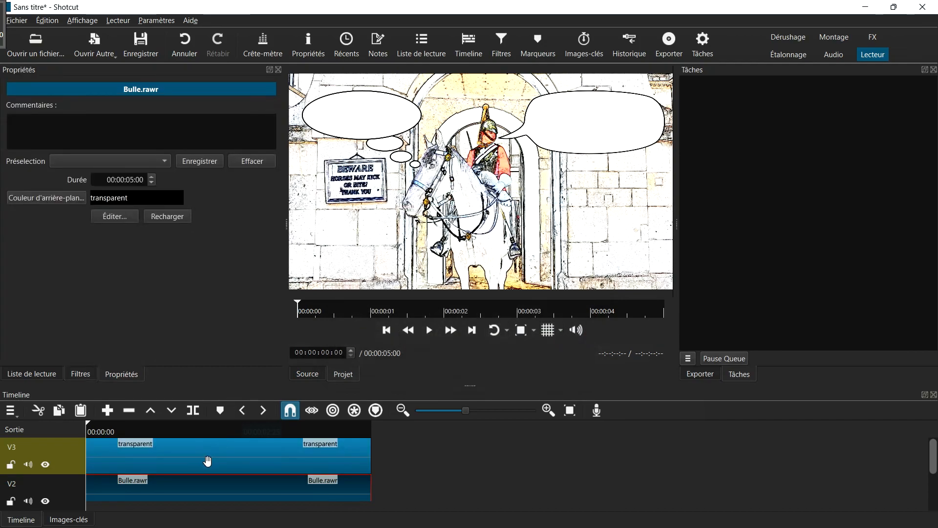
Step: Add the Texte: Riche filter to the transparent clip and fit its frame, about 559 x 275 at 1242, 105, inside the soldier's speech bubble
left_click(209, 455)
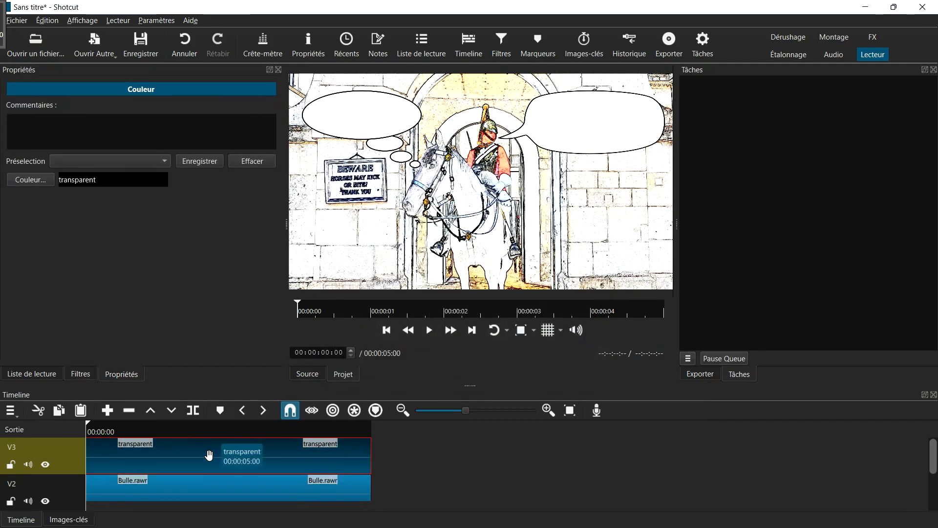
left_click(86, 377)
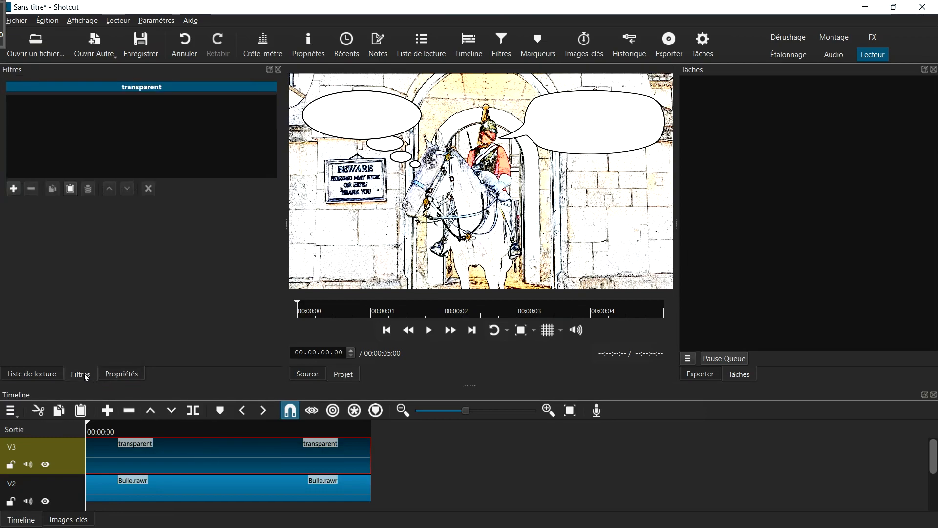
left_click(14, 188)
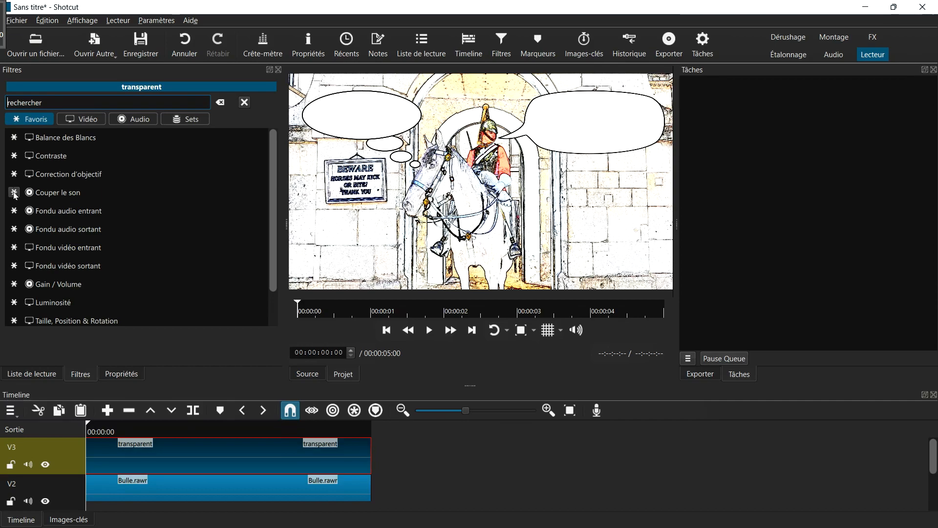
scroll(29, 268, "down", 2)
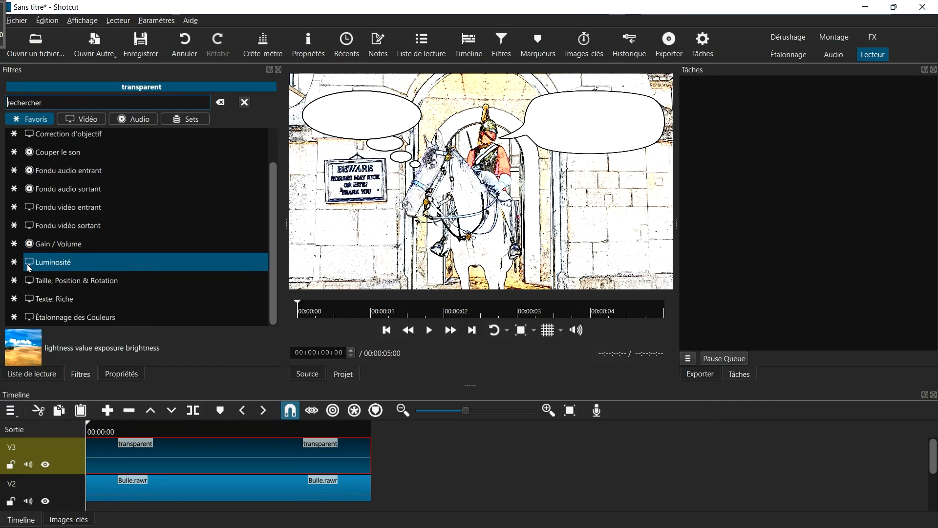
left_click(43, 303)
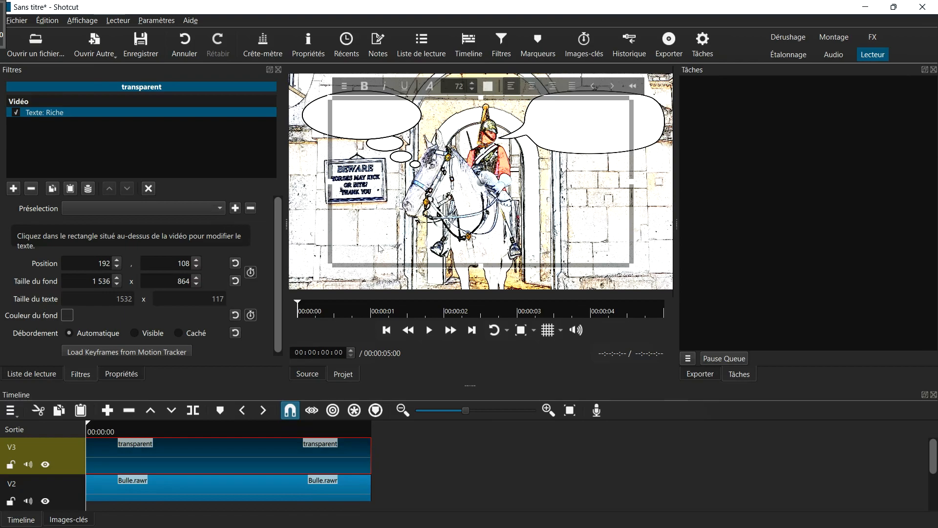
left_click_drag(330, 264, 525, 148)
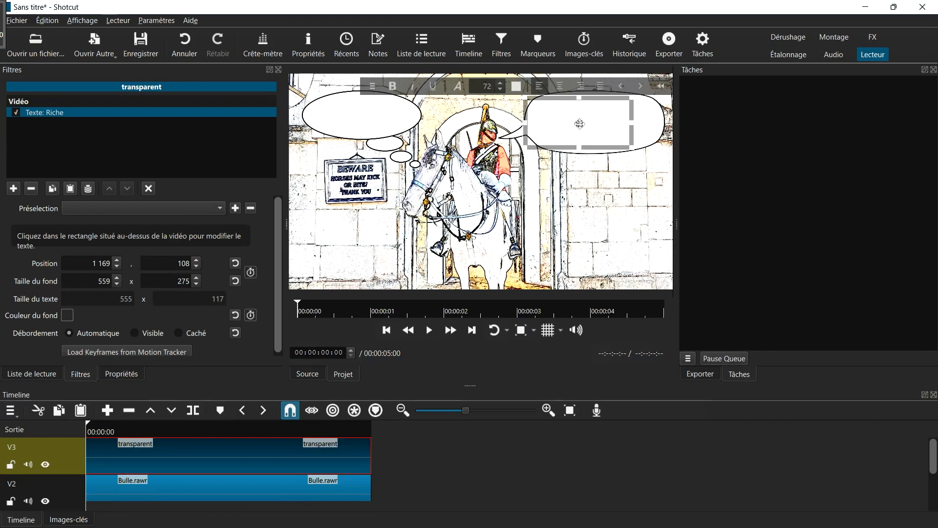
left_click_drag(575, 124, 602, 122)
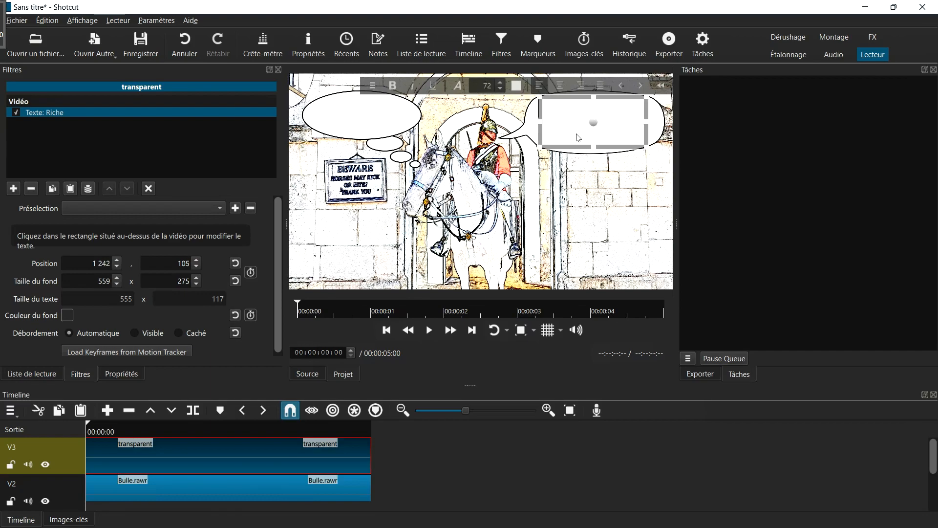
Step: Enter "Ne" in the text frame, select it and set its font to Dancing Script Regular
left_click(552, 115)
left_click_drag(580, 114, 533, 120)
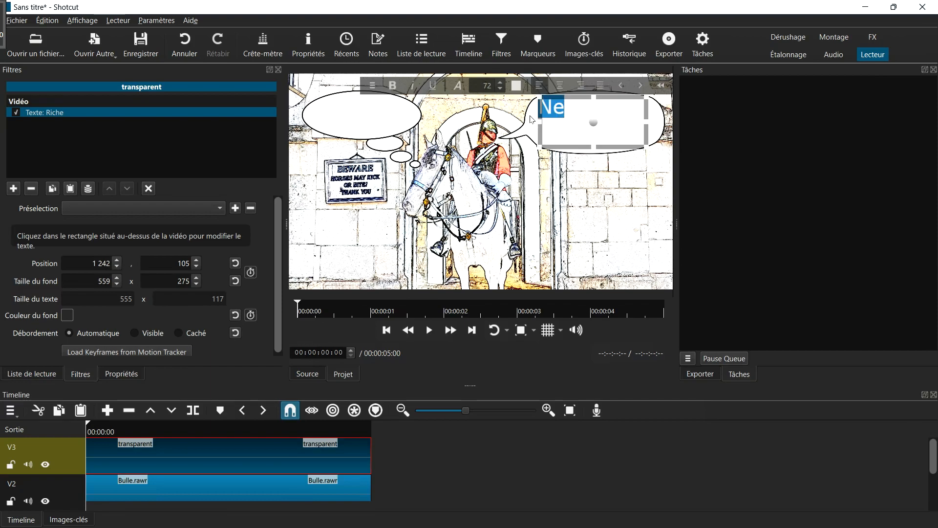
left_click(462, 85)
left_click_drag(459, 224, 460, 201)
left_click(349, 214)
left_click(542, 353)
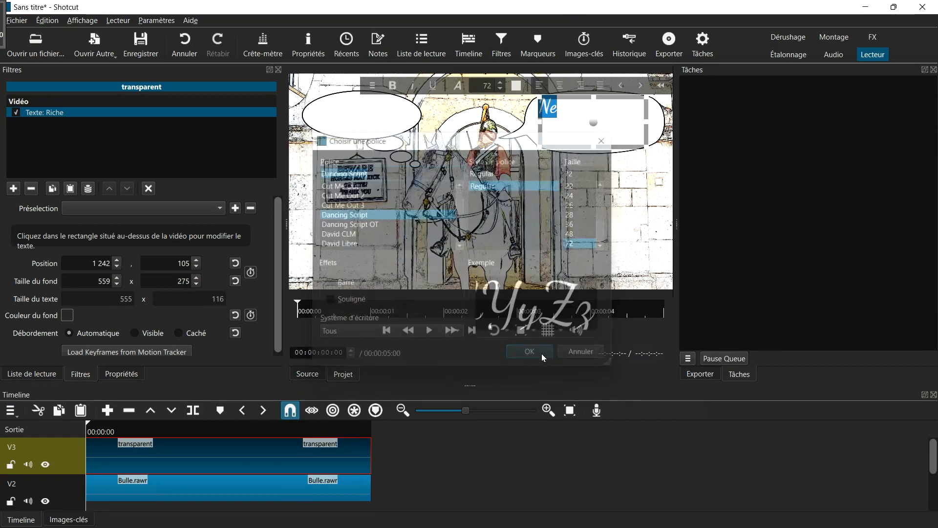
Step: Set the selected text's colour to black (#000000)
left_click(516, 86)
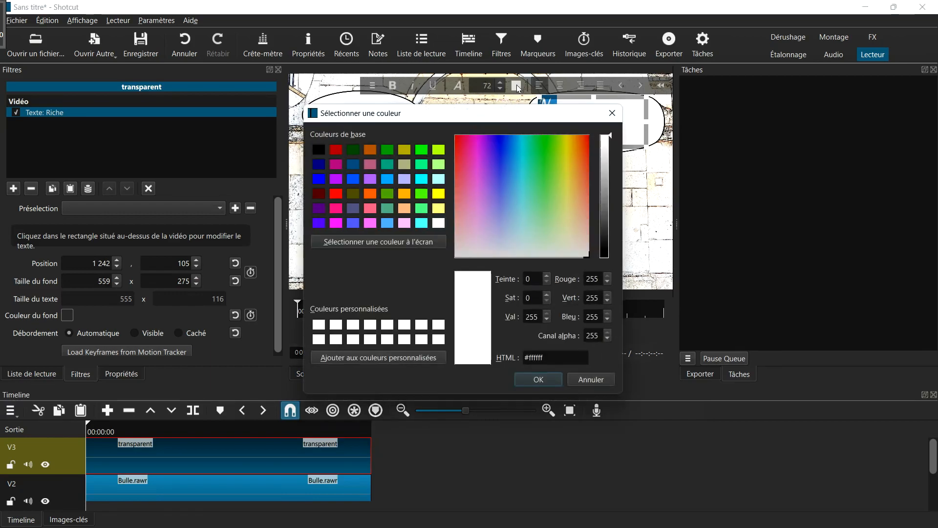
left_click(611, 177)
left_click_drag(613, 186, 609, 267)
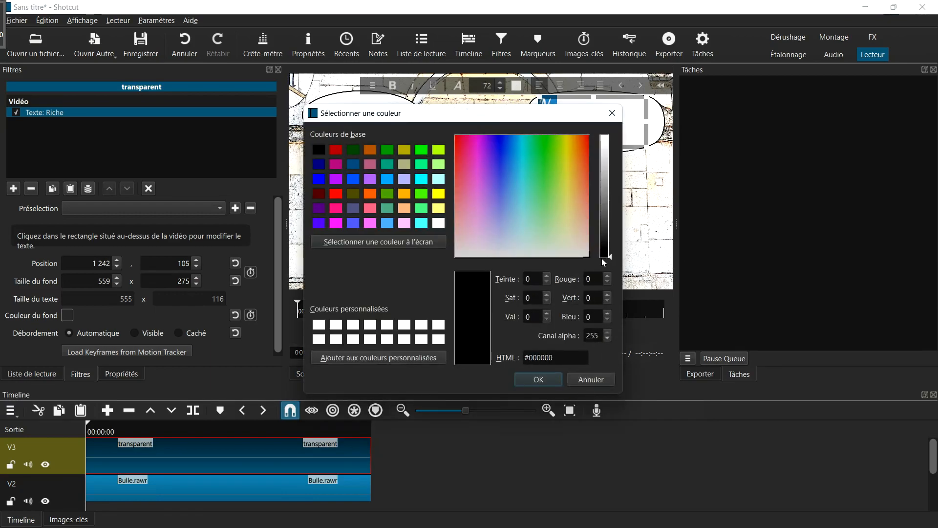
left_click(549, 377)
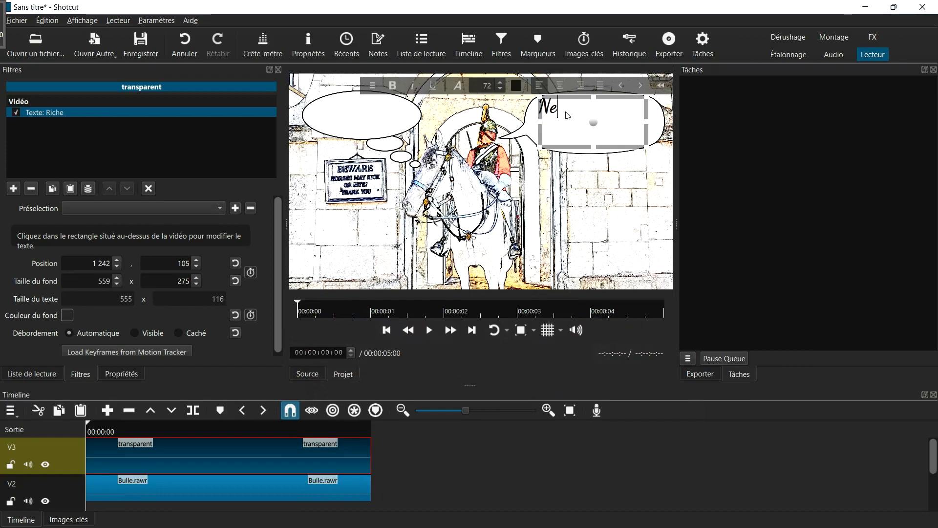
Step: Complete the soldier's speech bubble text as "Ne regarde pas ce qui est écrit" on two lines, breaking after "pas", and deselect the clip
type("regarde")
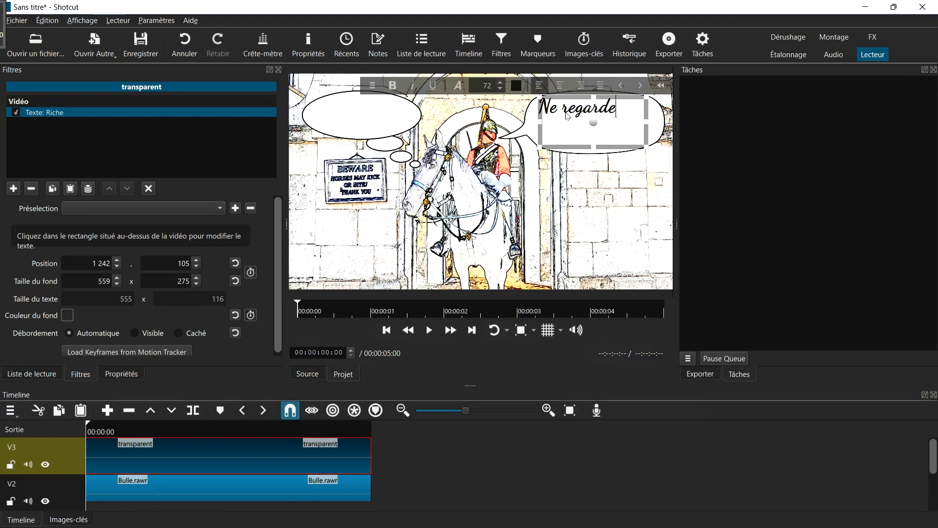
type(" pas")
key("Return")
type("ce qui est")
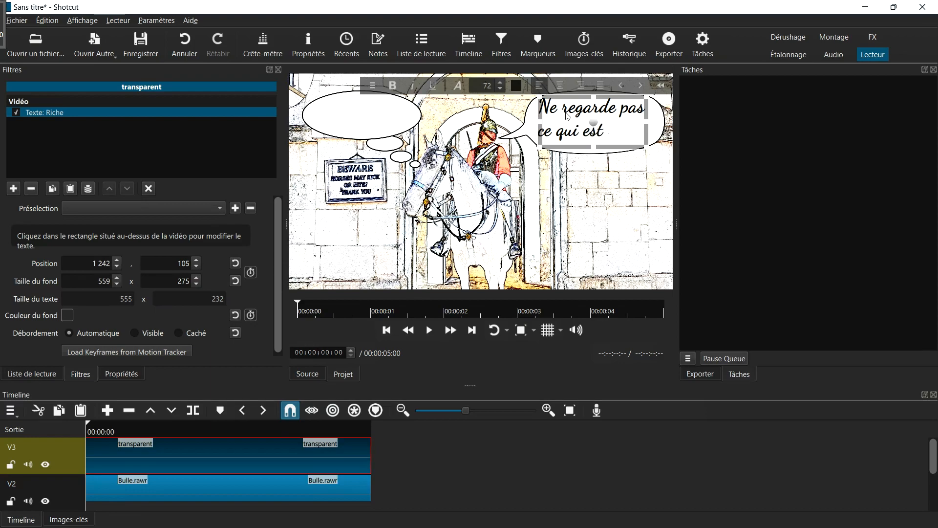
type(" écrit")
key("ctrl+d")
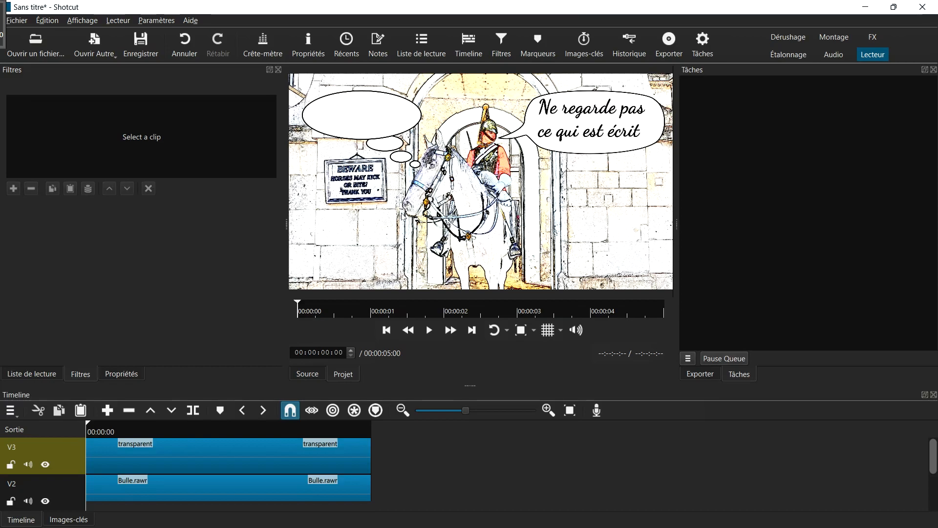
Step: Add a second Texte: Riche filter to the transparent V3 clip and fit its frame, about 538 x 214 at 88, 108, inside the thought bubble
left_click(197, 451)
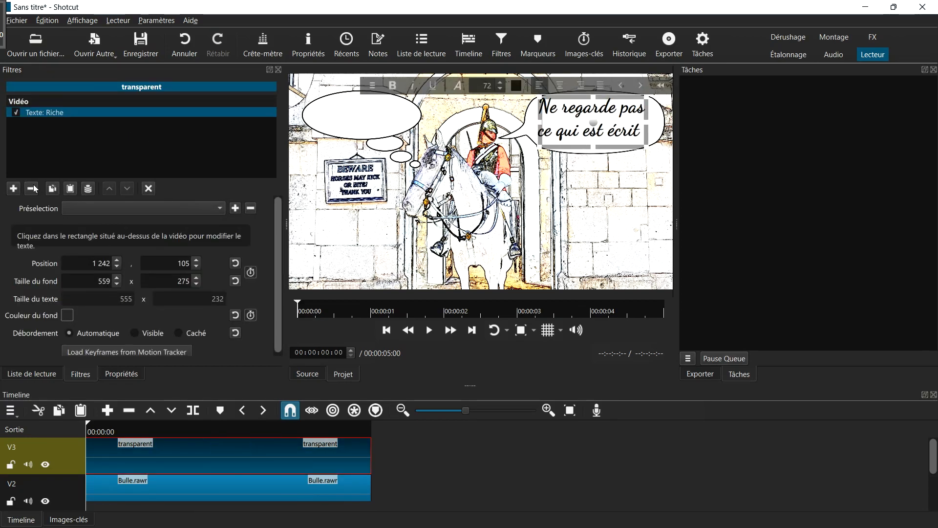
left_click(14, 188)
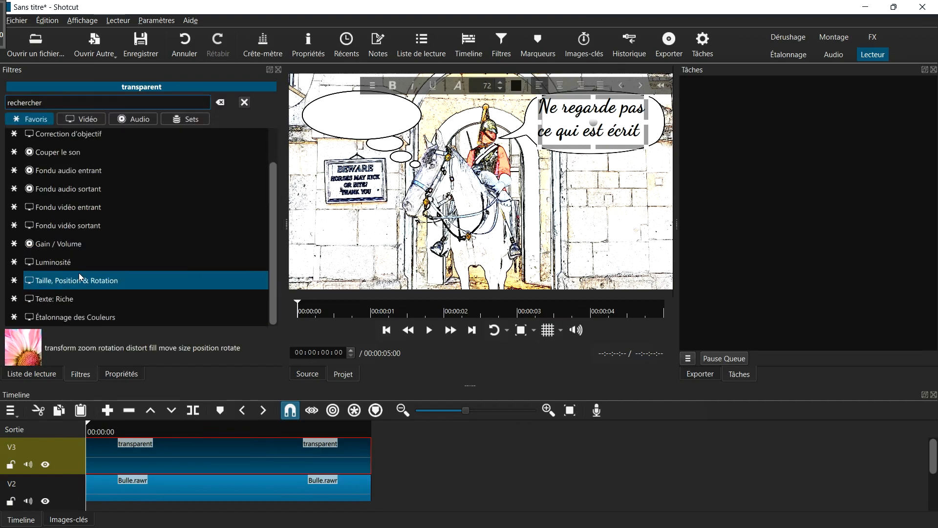
left_click(52, 299)
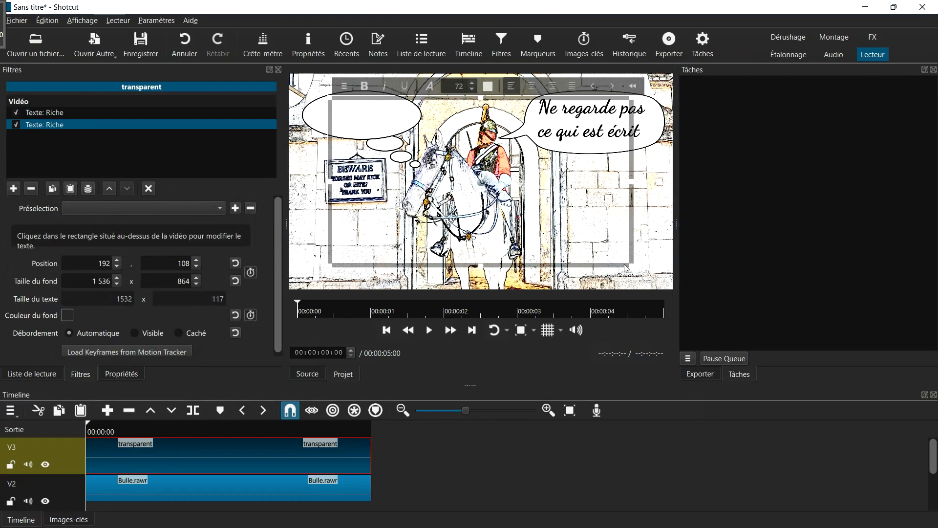
left_click_drag(631, 265, 410, 131)
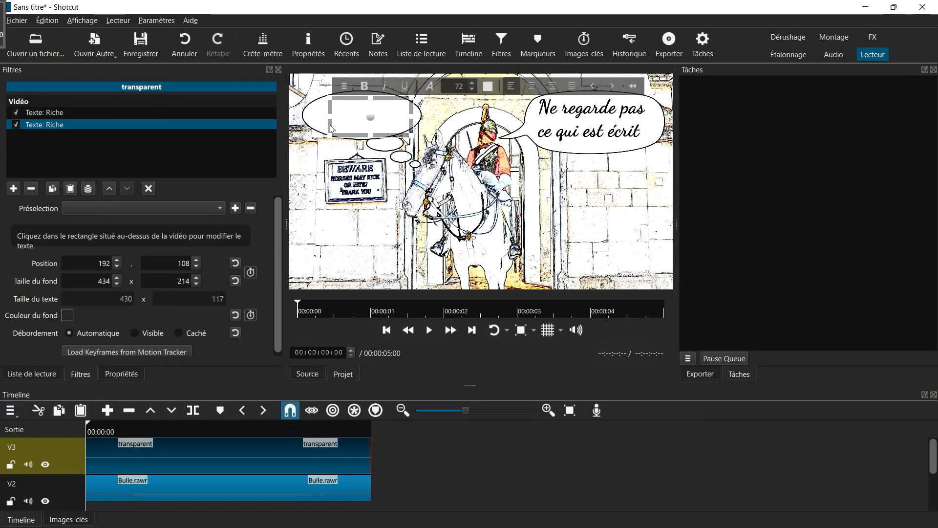
left_click_drag(328, 112, 304, 117)
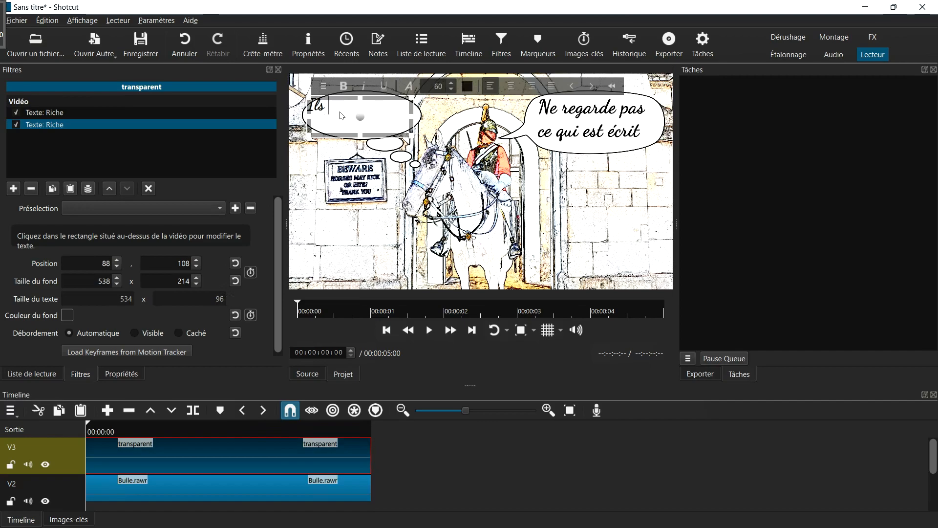
Step: Complete the thought bubble text as "Ils me prennent pour qui ?" and centre it horizontally
type("me prennent pour q")
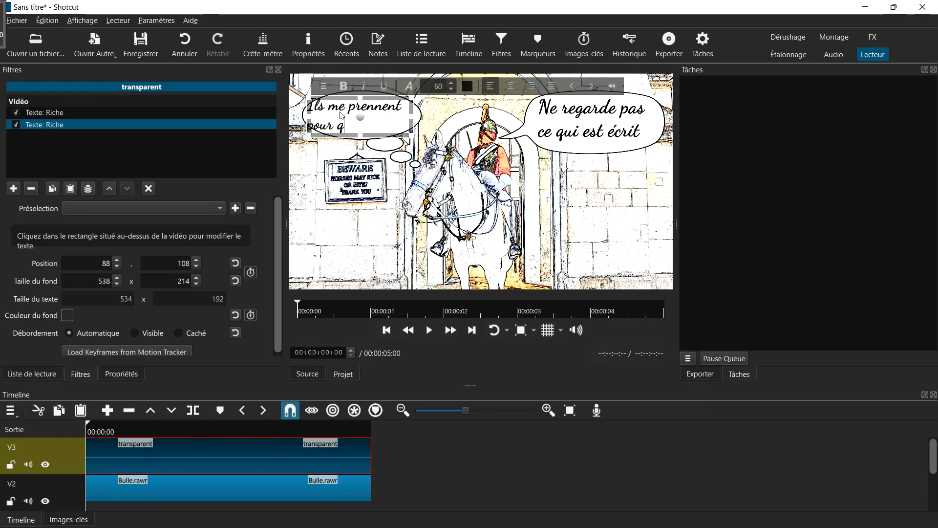
type("ui ?")
left_click(511, 87)
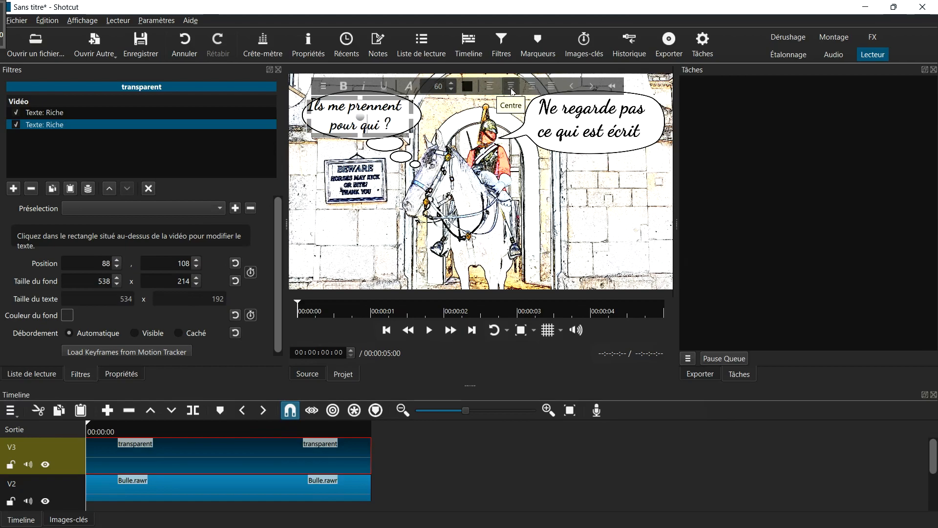